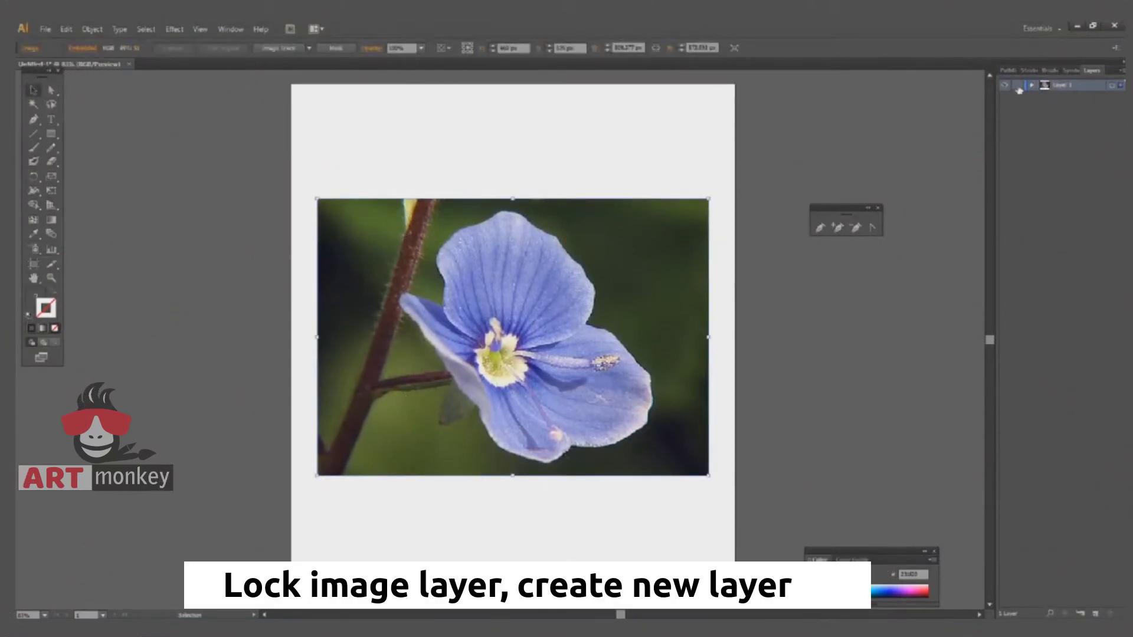
- Lock Layer 1, add Layer 2 above it, and set a black stroke with no fill
click(1018, 88)
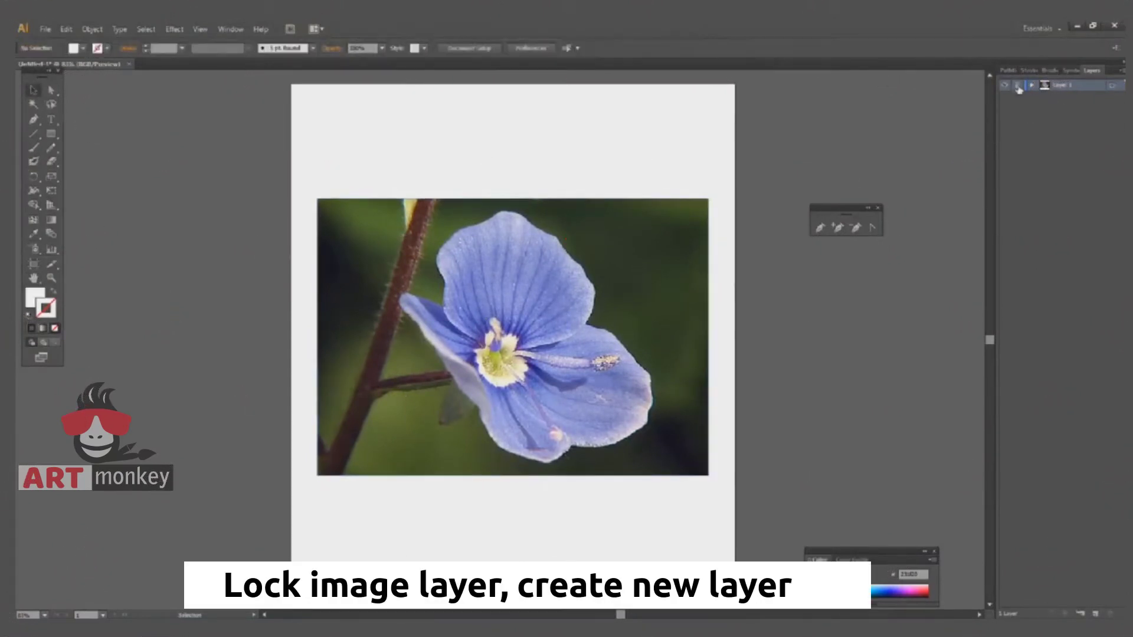
click(1095, 614)
double_click(35, 297)
drag(611, 498, 637, 560)
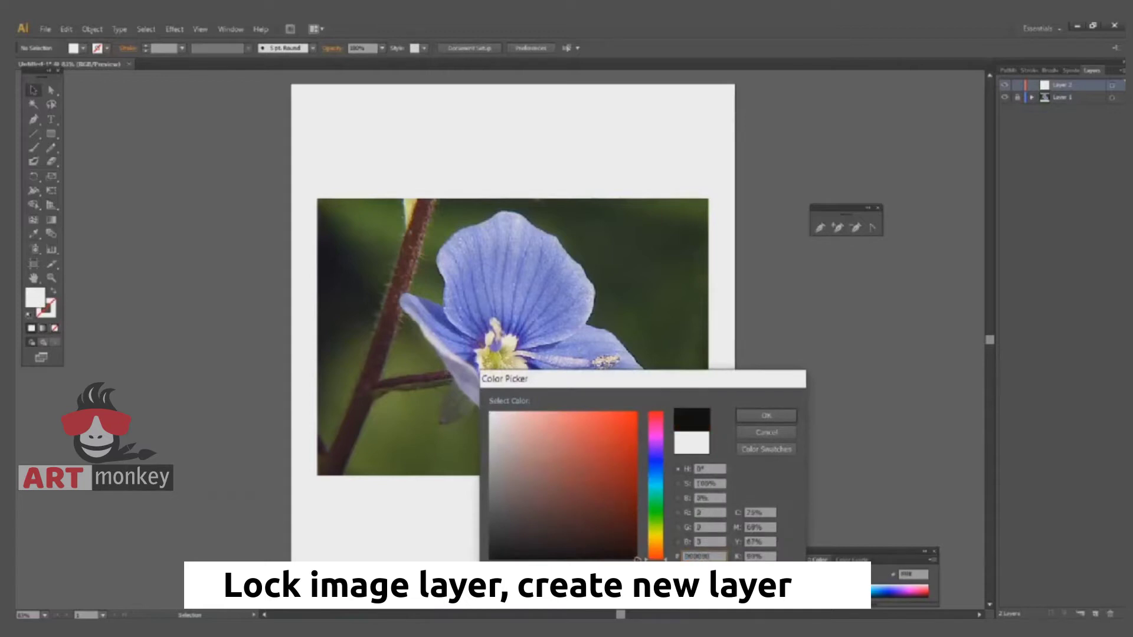
click(766, 416)
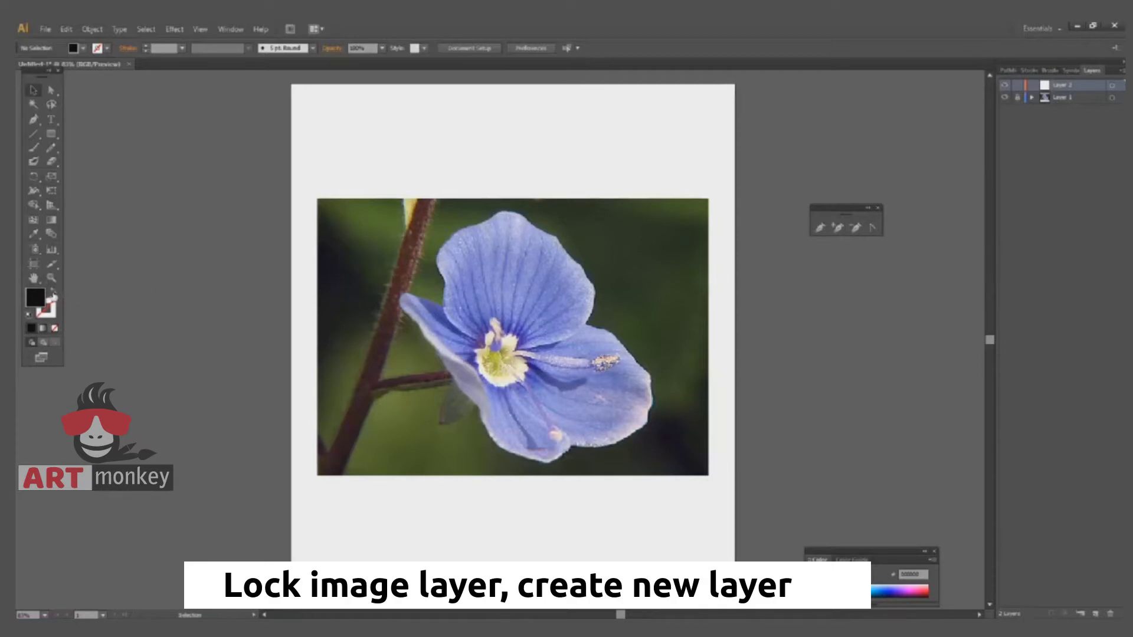
click(53, 293)
click(51, 318)
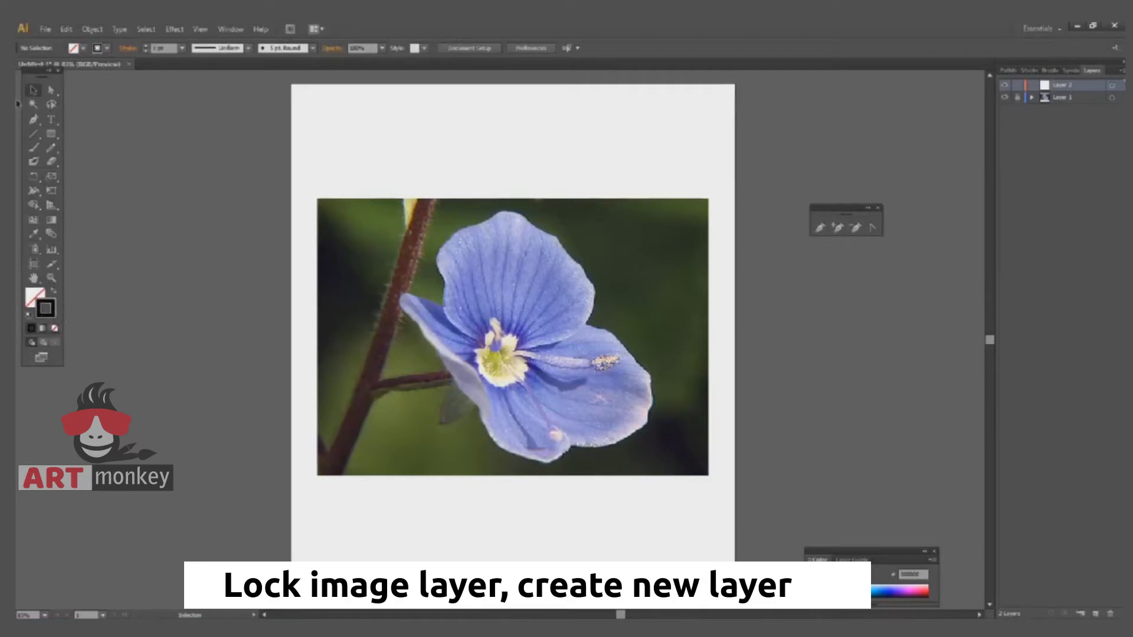
- Choose the Pen tool and zoom in on the flower to about 150%
click(35, 125)
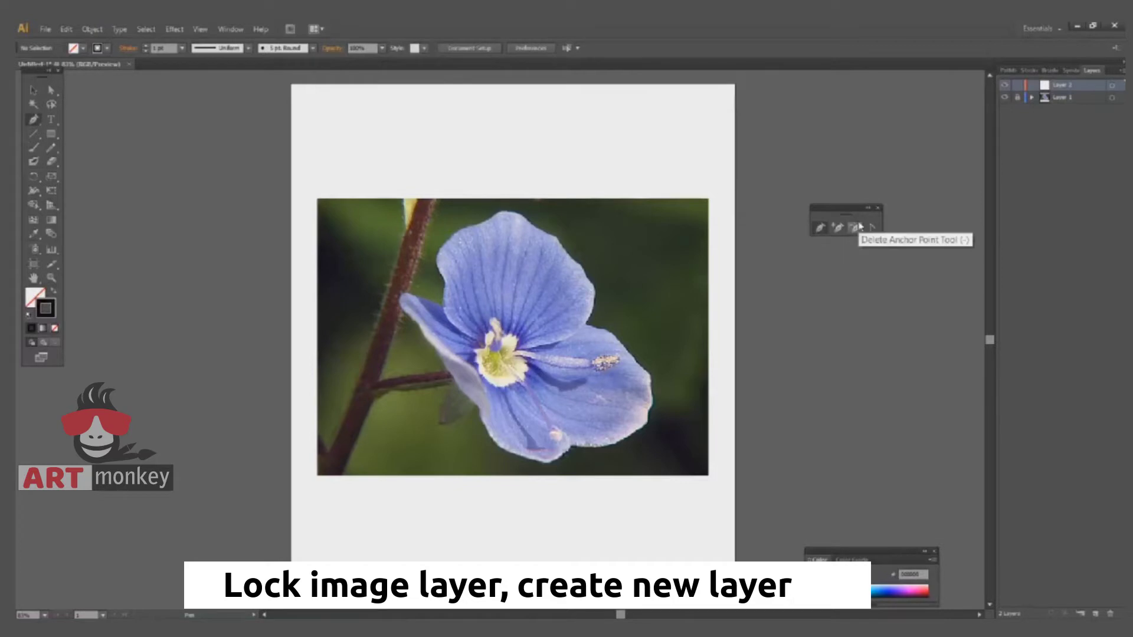
key(ctrl+1)
key(ctrl+plus)
drag(843, 216, 940, 214)
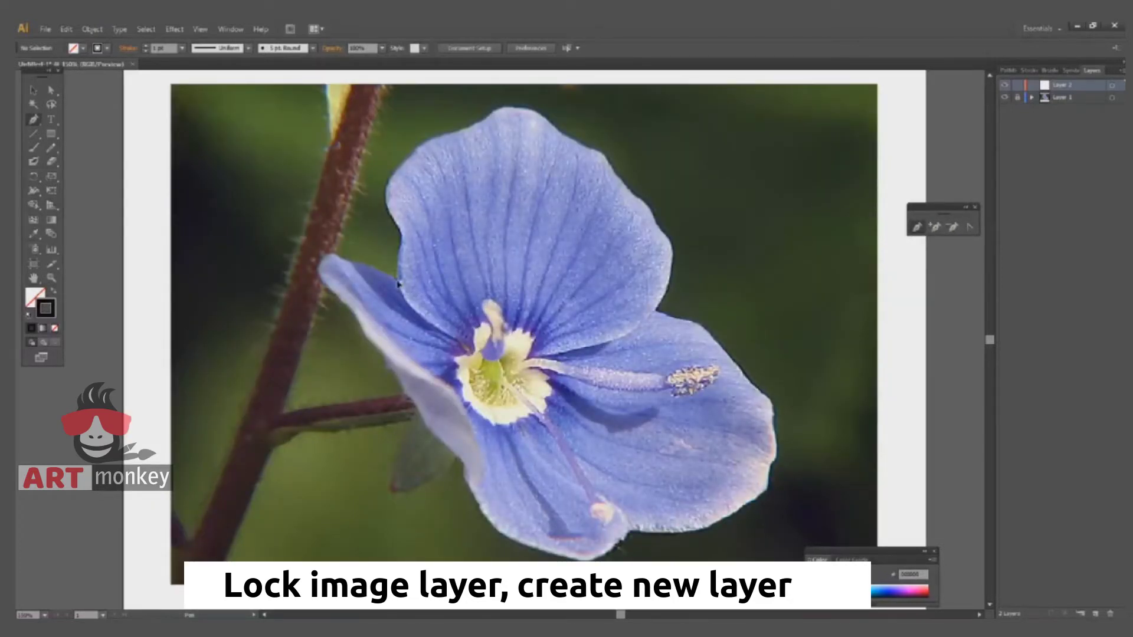
- Place five anchor points up the upper petal's left edge toward its top
click(400, 288)
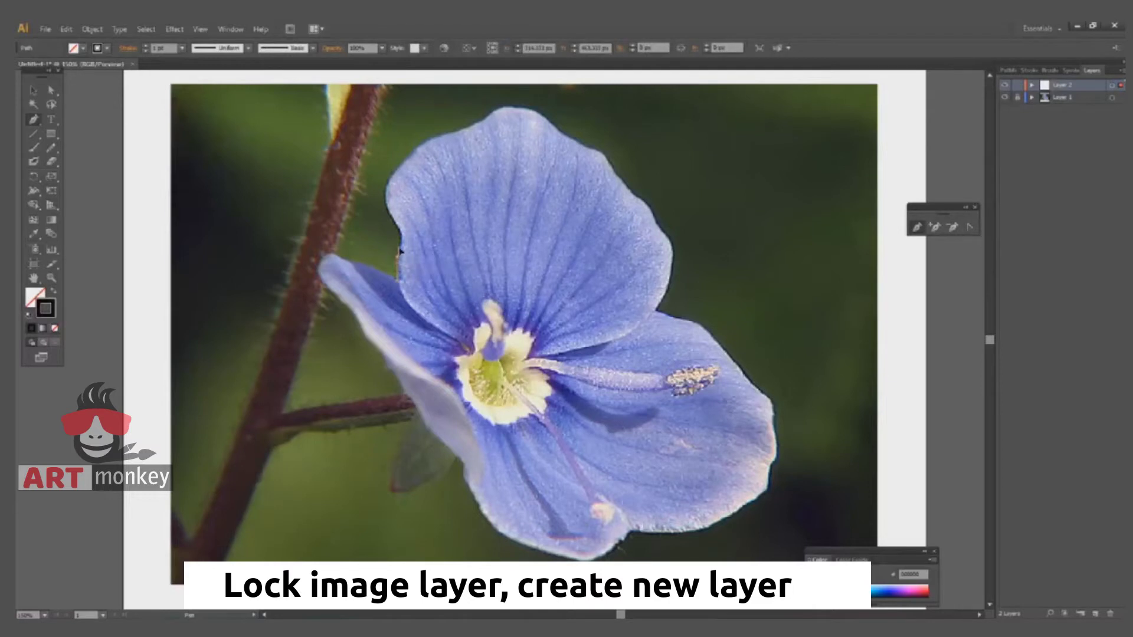
click(398, 231)
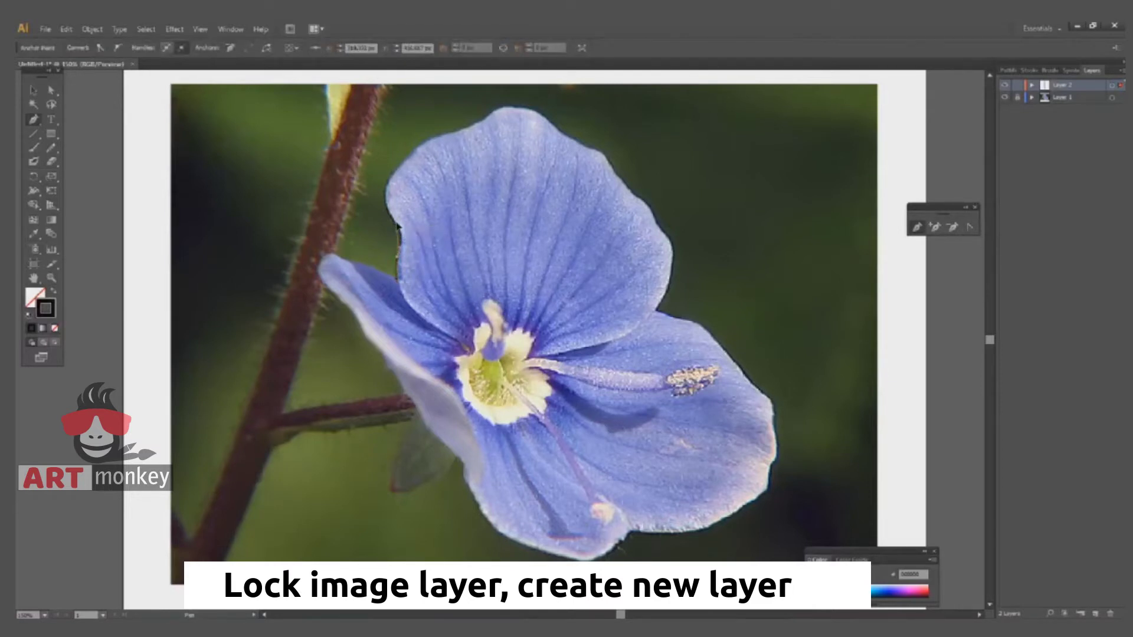
click(391, 217)
click(420, 147)
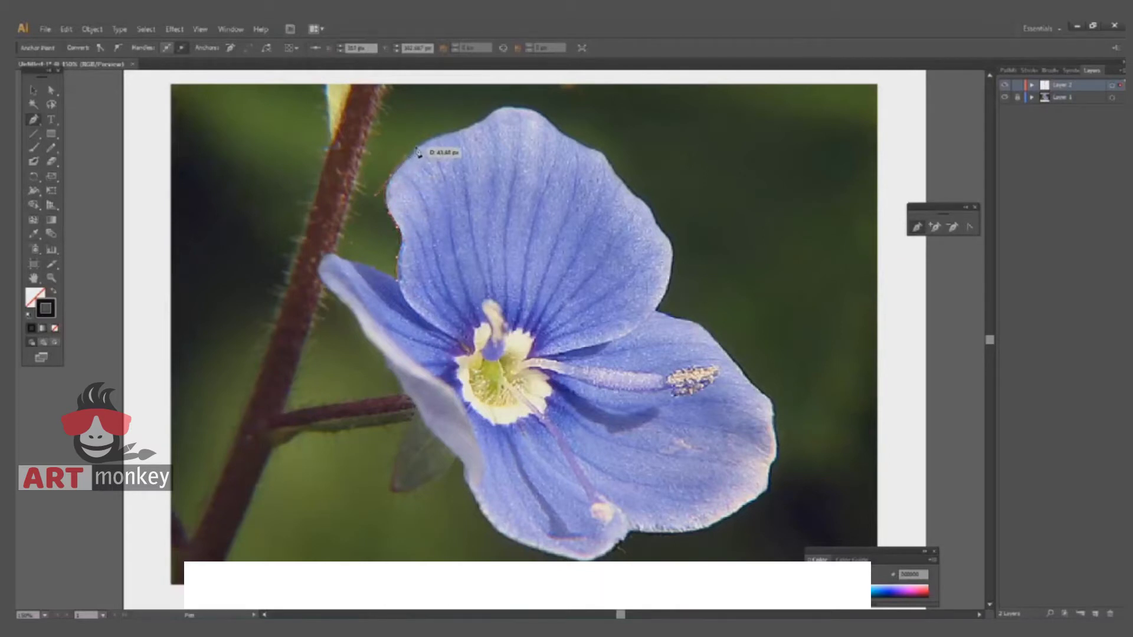
click(448, 132)
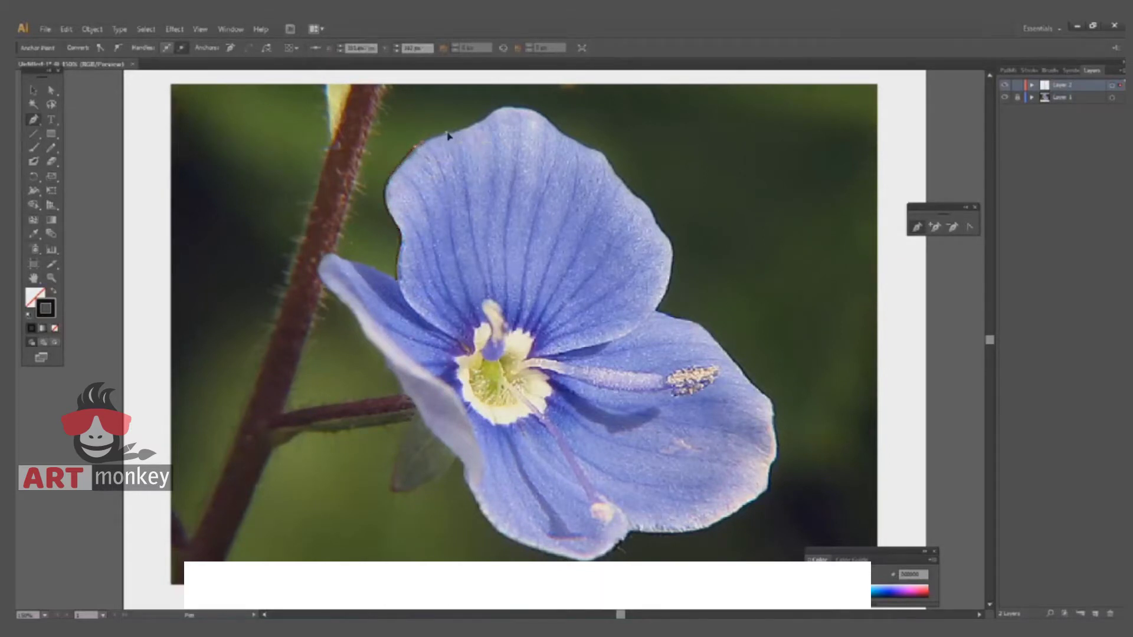
- Trace curved anchors over the top petal and down the right petal's outer edge
click(482, 122)
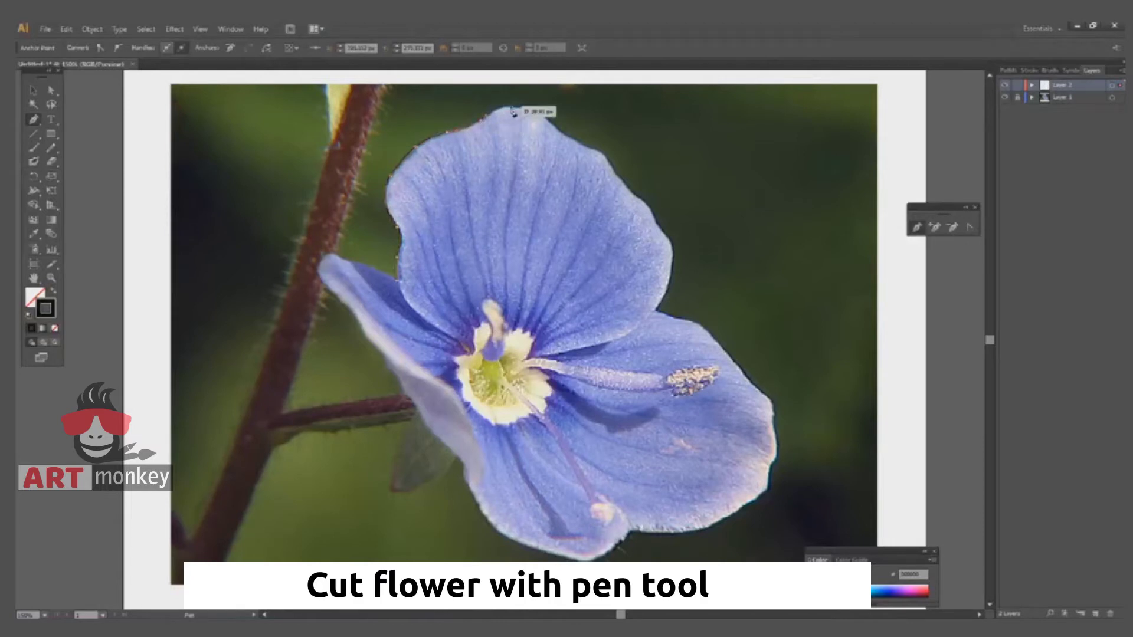
mouse_move(520, 108)
mouse_down()
mouse_move(579, 142)
mouse_move(637, 201)
mouse_move(672, 246)
mouse_move(672, 267)
mouse_up()
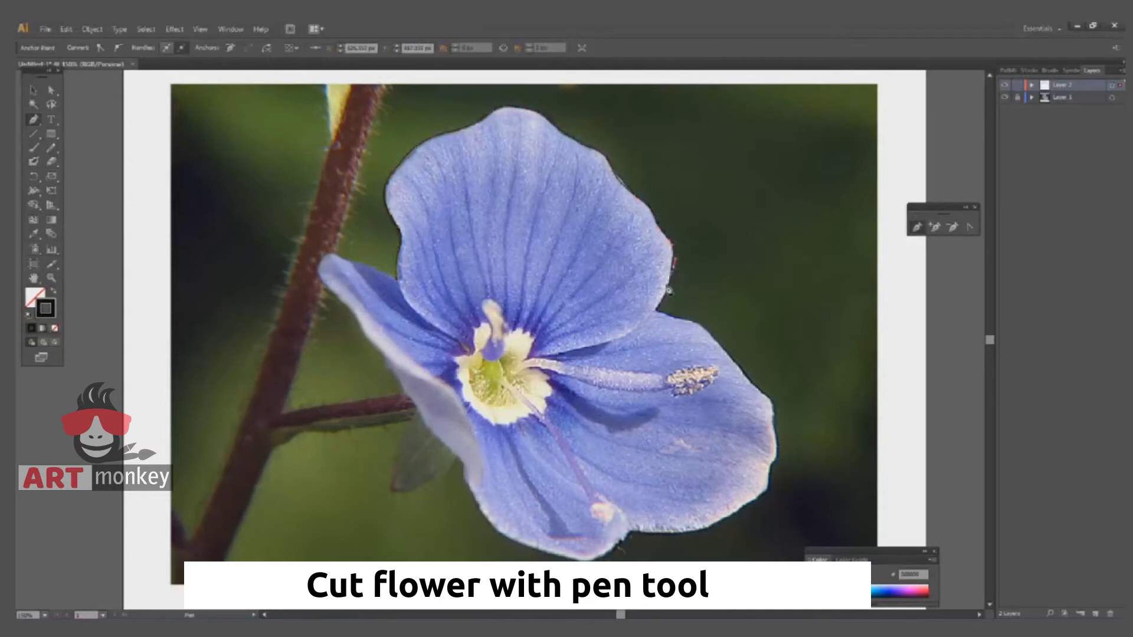
drag(656, 305, 654, 312)
mouse_move(660, 317)
mouse_down()
mouse_move(707, 332)
mouse_move(747, 377)
mouse_up()
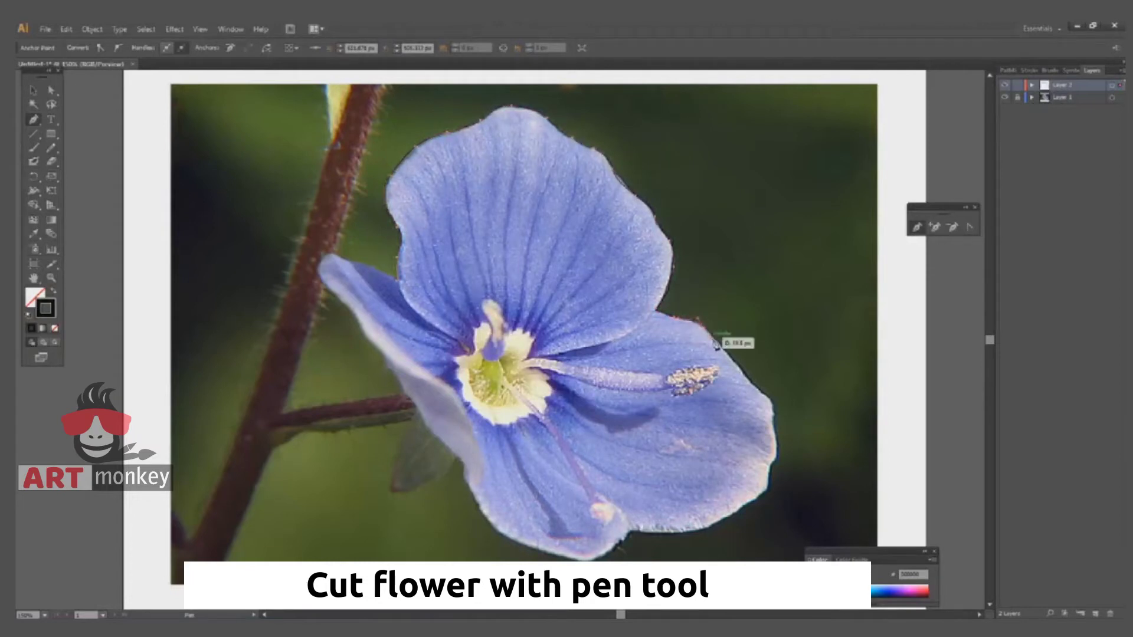
mouse_move(751, 387)
mouse_down()
mouse_move(770, 401)
mouse_move(778, 440)
mouse_up()
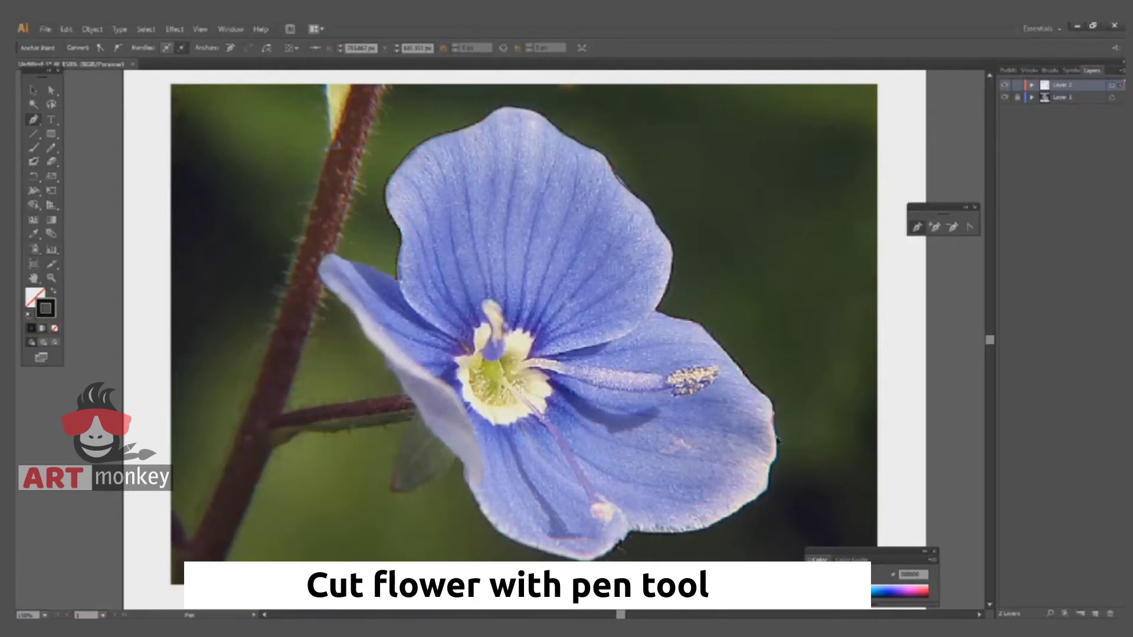
mouse_move(779, 451)
mouse_down()
mouse_move(767, 500)
mouse_move(748, 512)
mouse_up()
- Continue the curved outline along the lower petals and up the lower-left edge
click(720, 524)
drag(718, 528, 677, 535)
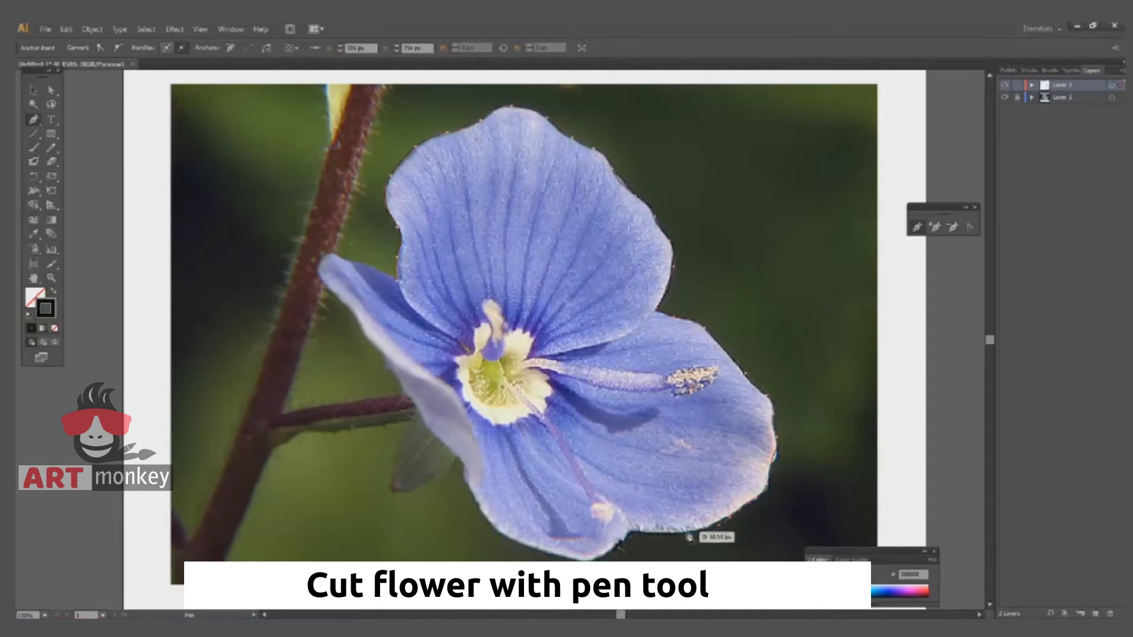
mouse_move(672, 535)
mouse_down()
mouse_move(623, 538)
mouse_move(609, 558)
mouse_move(530, 552)
mouse_move(481, 509)
mouse_up()
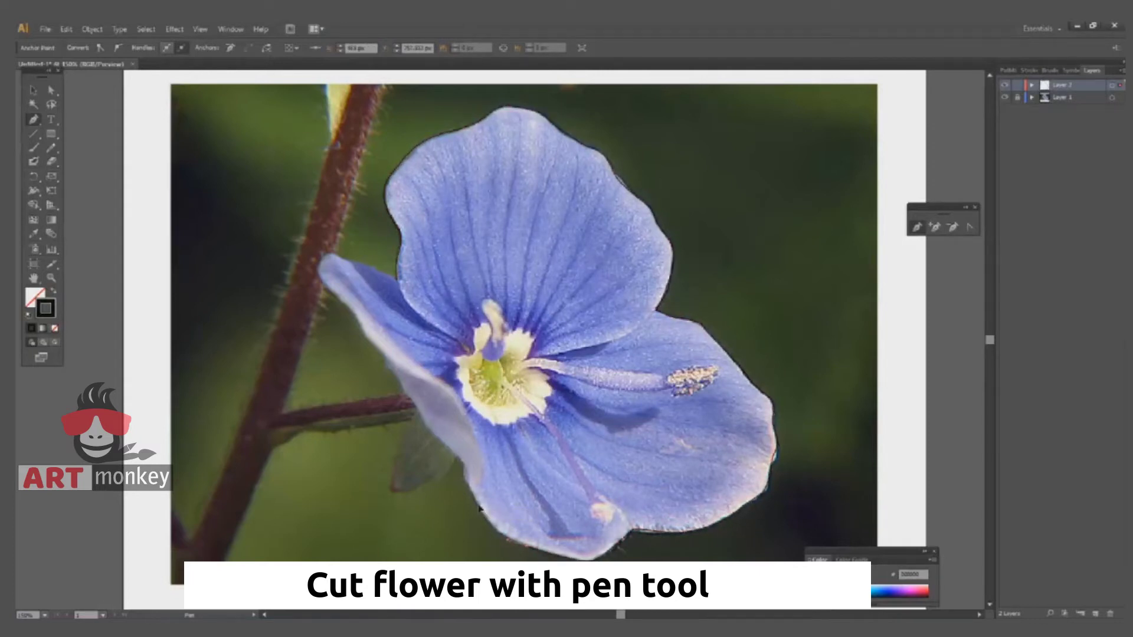
drag(469, 485, 465, 470)
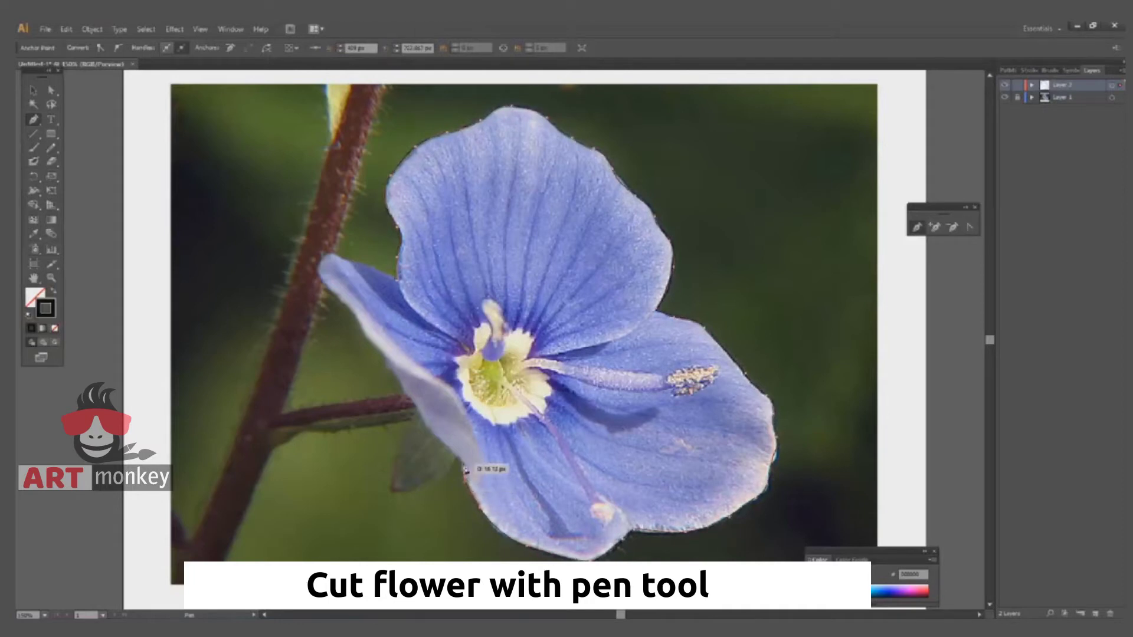
drag(466, 470, 426, 424)
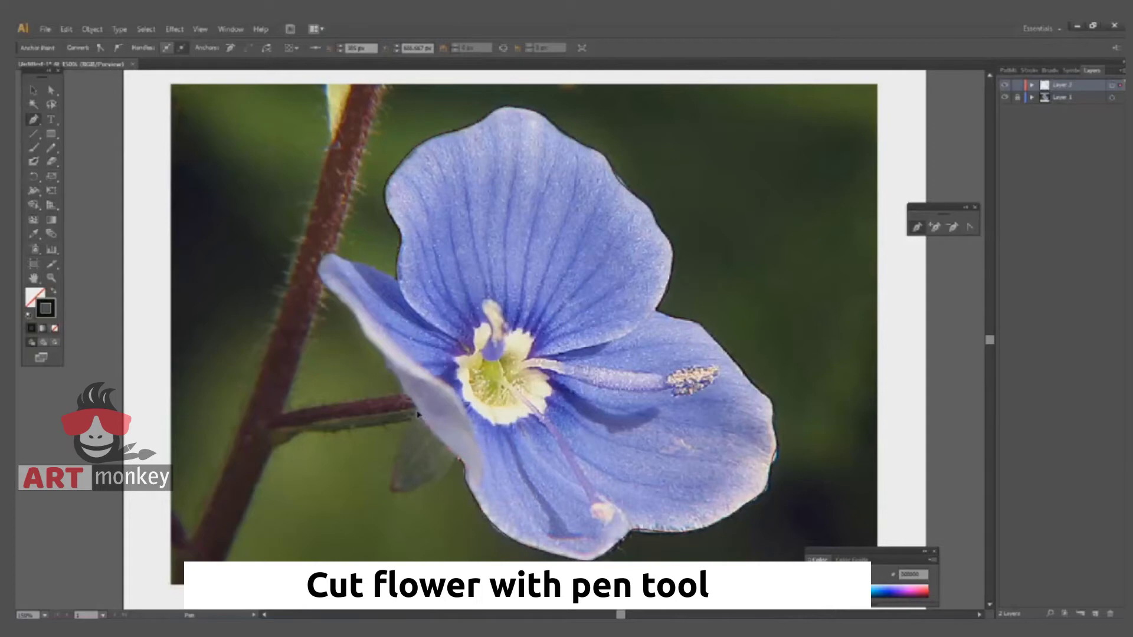
drag(416, 406, 394, 374)
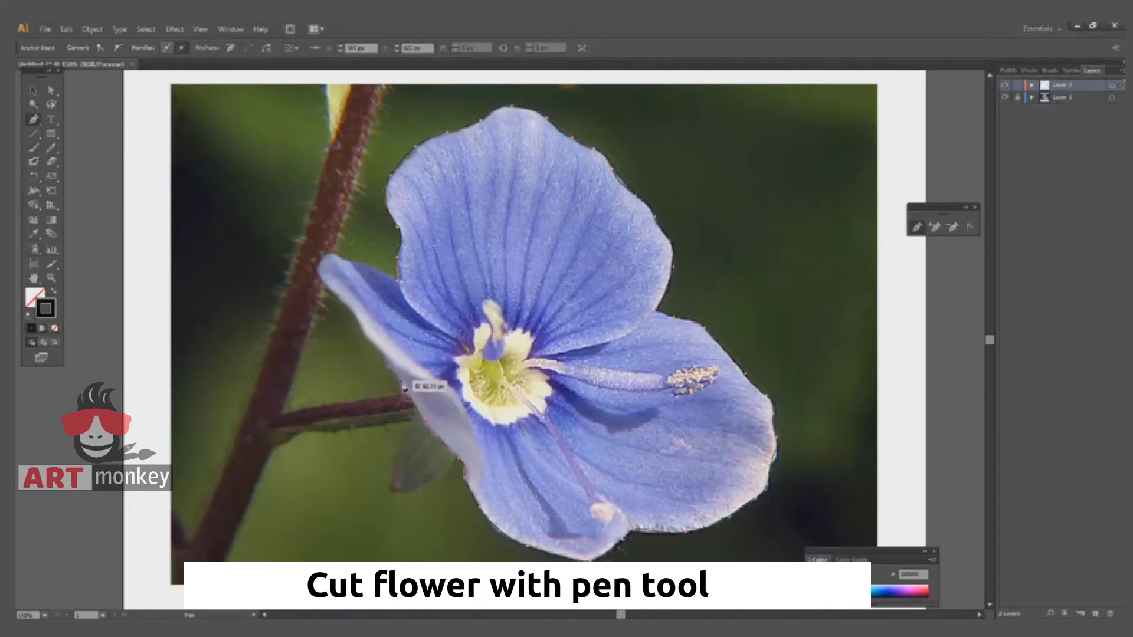
drag(388, 361, 374, 347)
- Trace the left petal back to the starting point, then zoom out to the artboard
click(375, 349)
drag(360, 327, 319, 269)
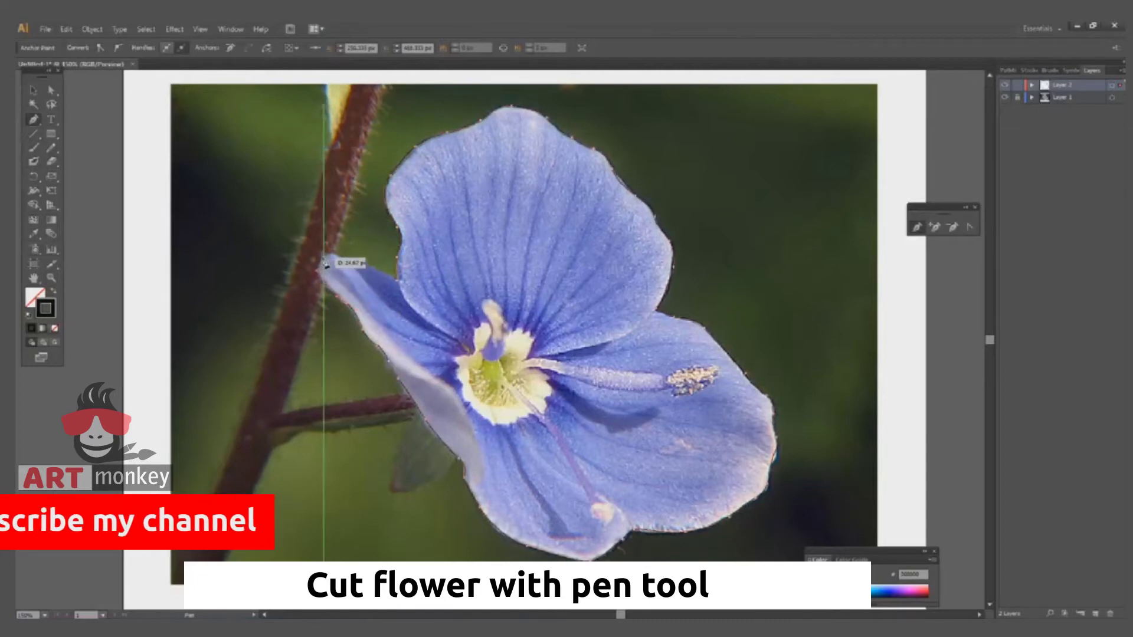
mouse_move(319, 269)
mouse_down()
mouse_move(342, 263)
mouse_move(402, 286)
mouse_up()
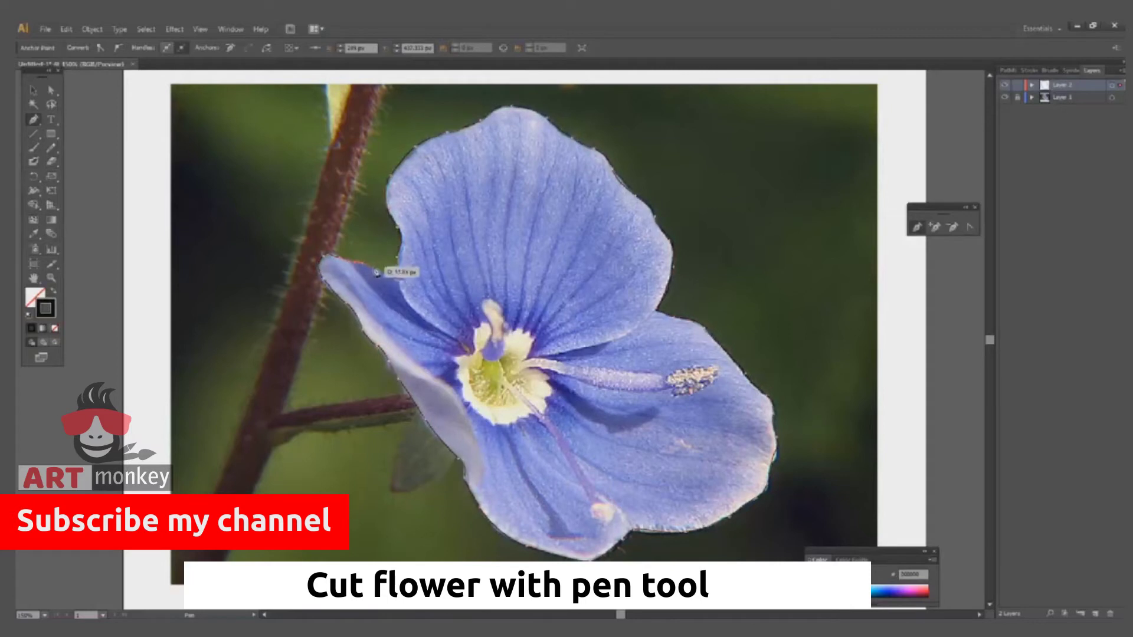
drag(399, 286, 399, 284)
key(ctrl+minus)
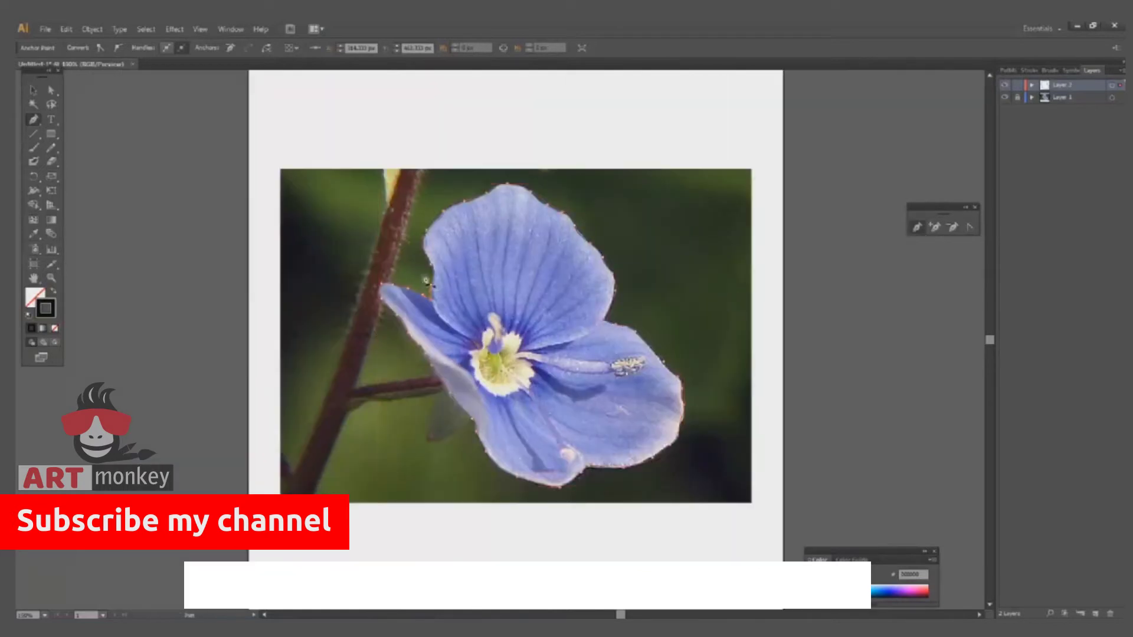
- Unlock the photo's layer and use Select > All to select the photo and outline
click(34, 90)
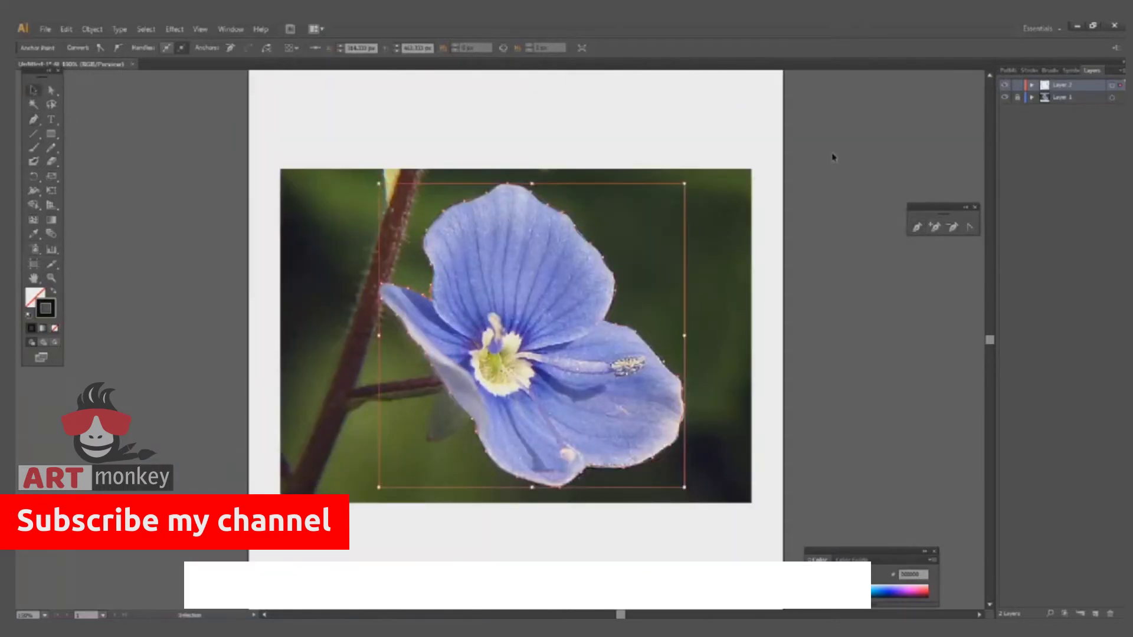
click(1018, 98)
click(889, 176)
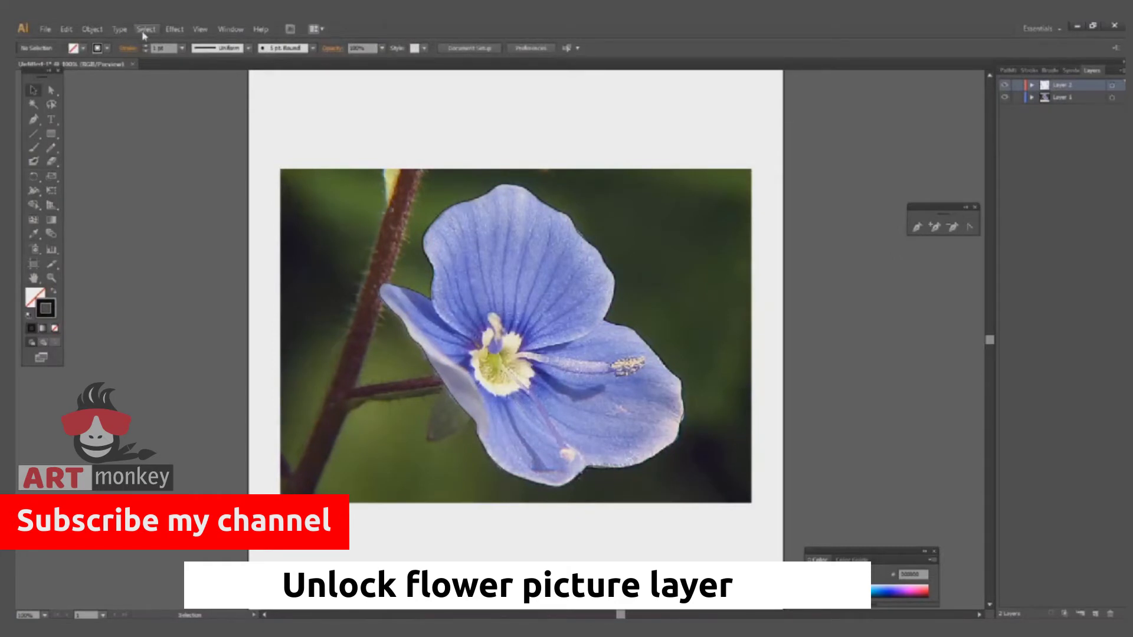
click(91, 29)
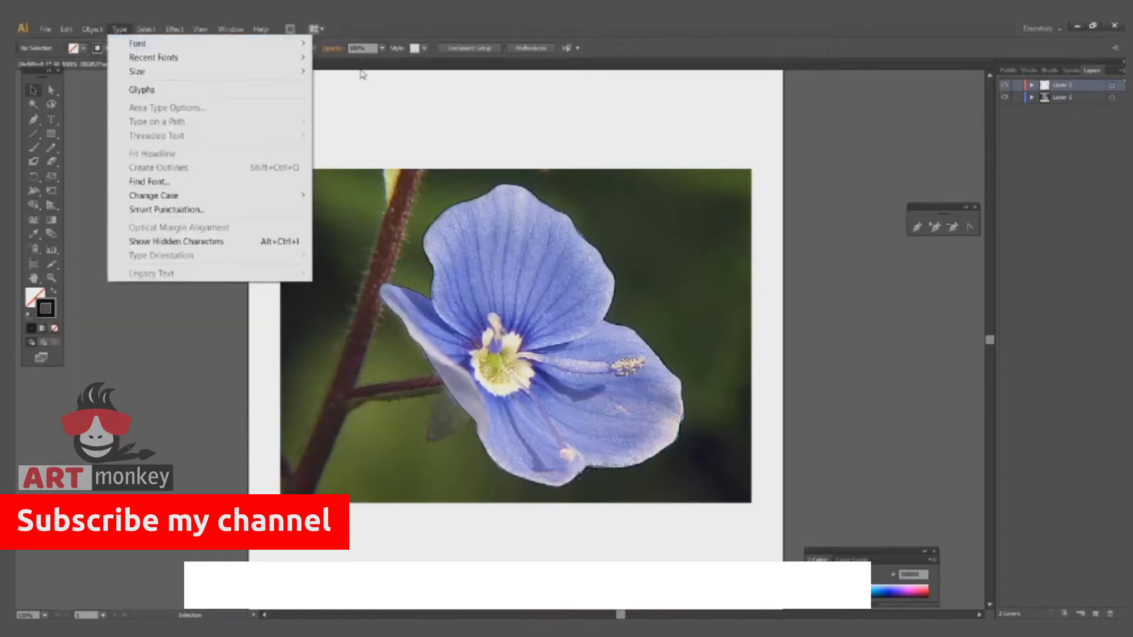
click(380, 81)
click(146, 29)
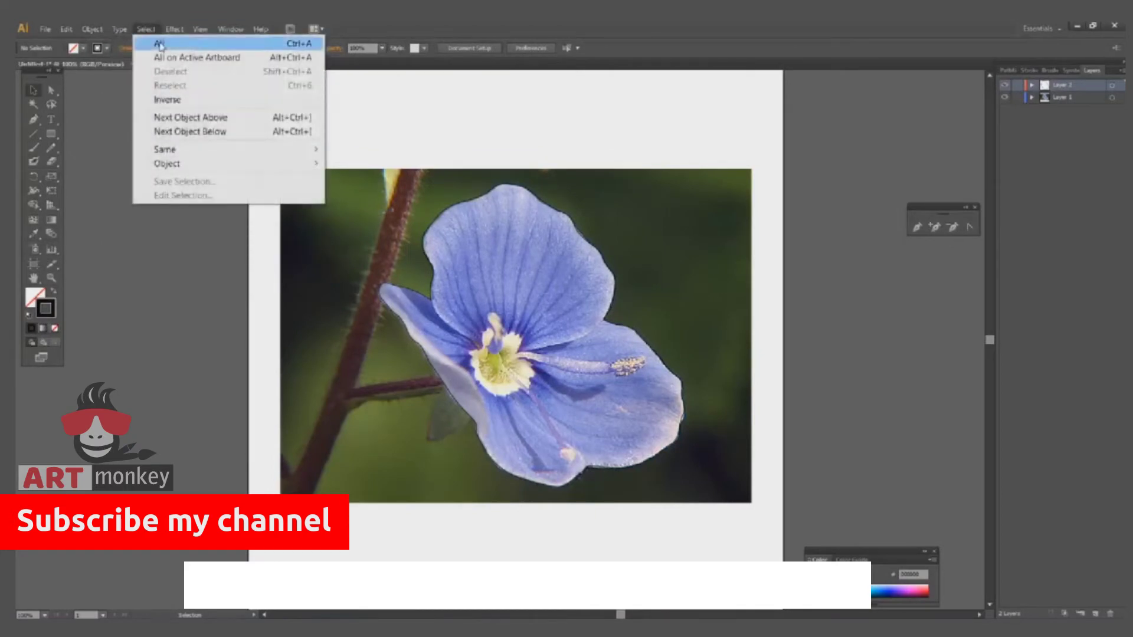
click(160, 45)
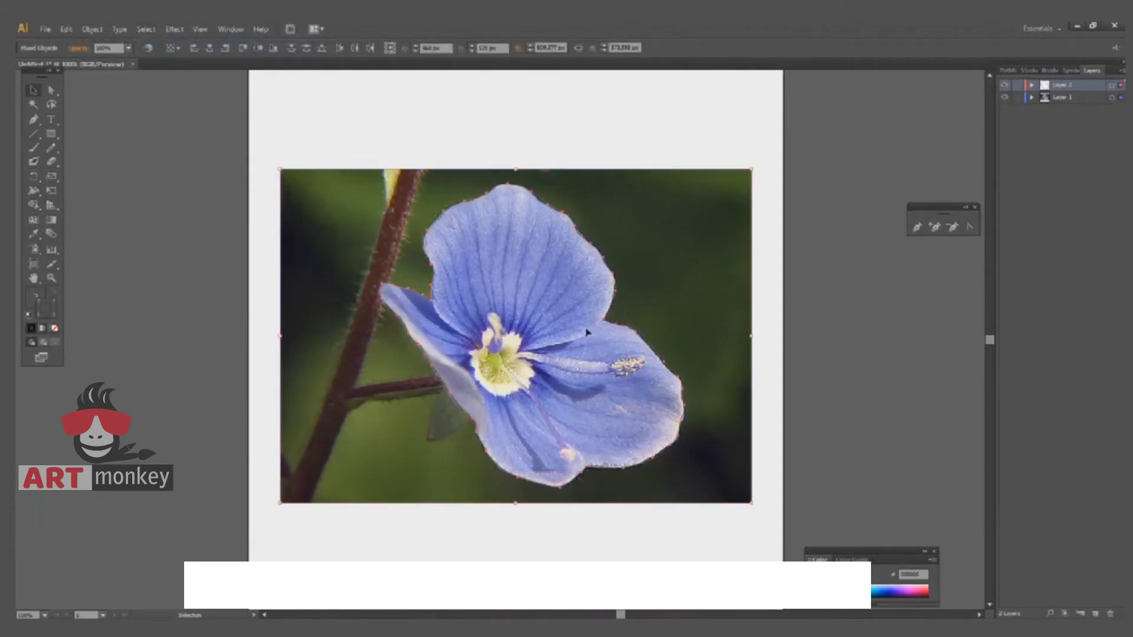
- Apply Make Clipping Mask to the selected photo and outline, then deselect
right_click(555, 296)
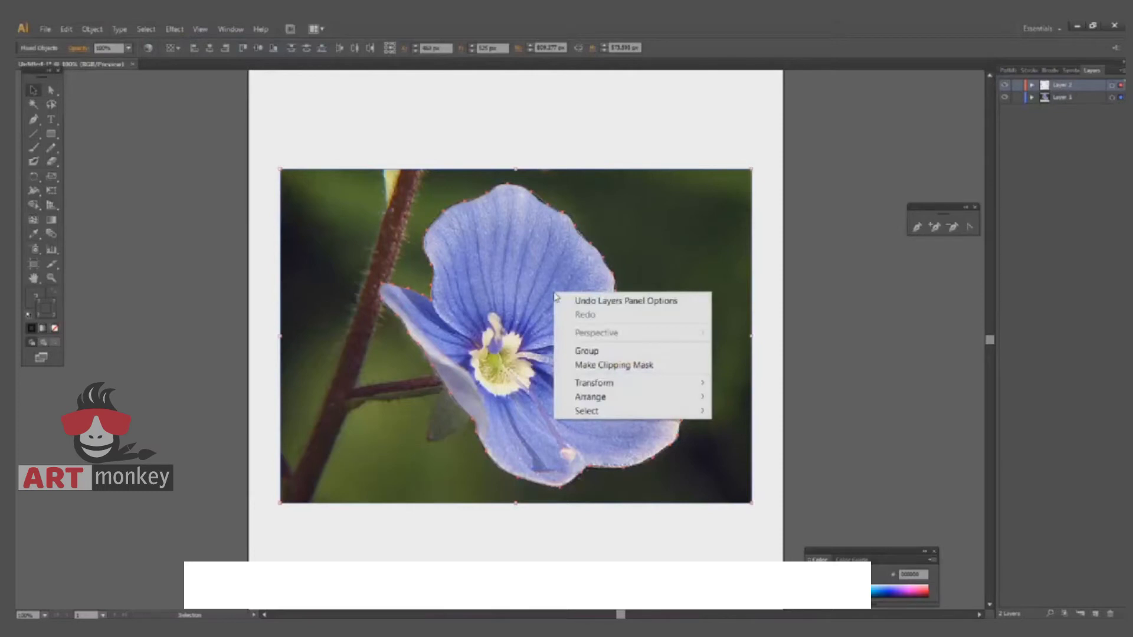
click(588, 365)
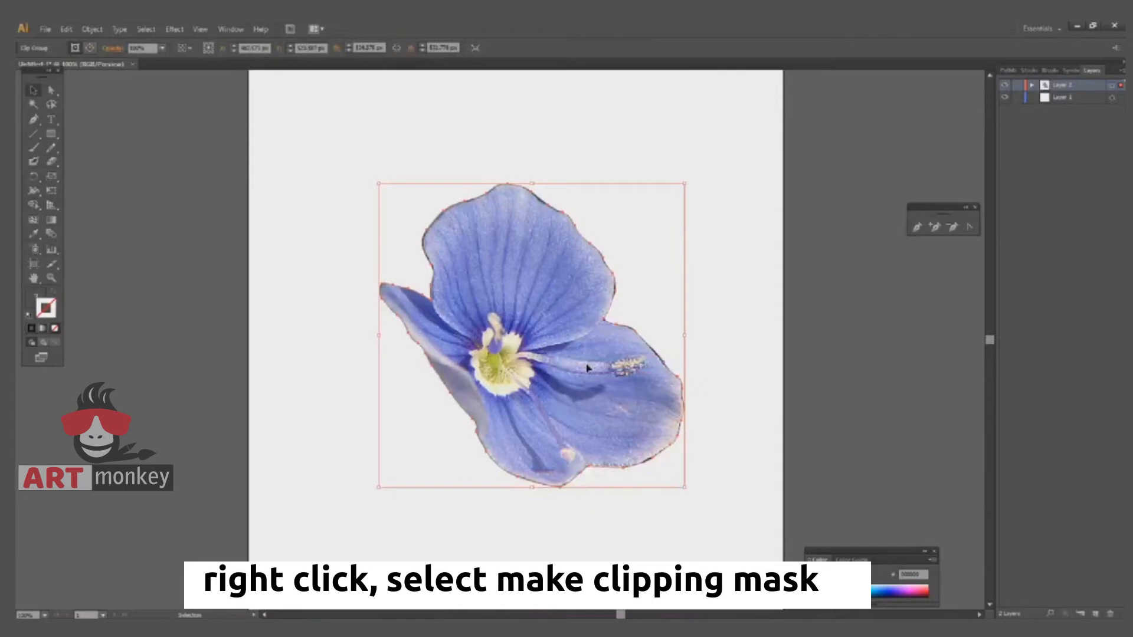
click(794, 377)
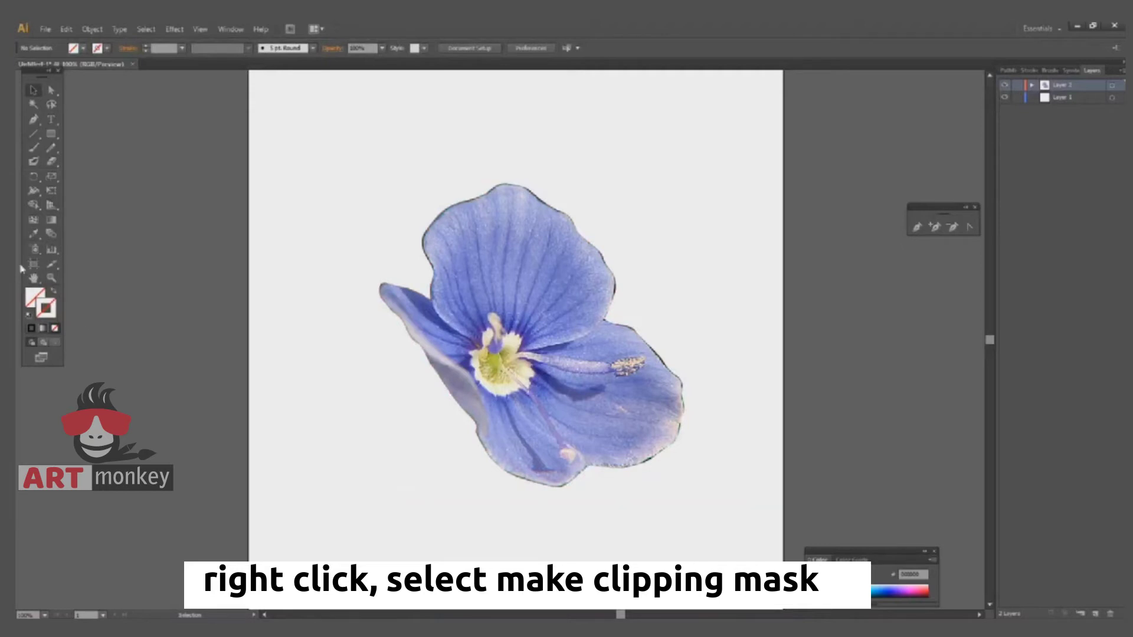
click(33, 278)
- Drag the clipped flower off the artboard onto the left pasteboard
drag(276, 322, 421, 322)
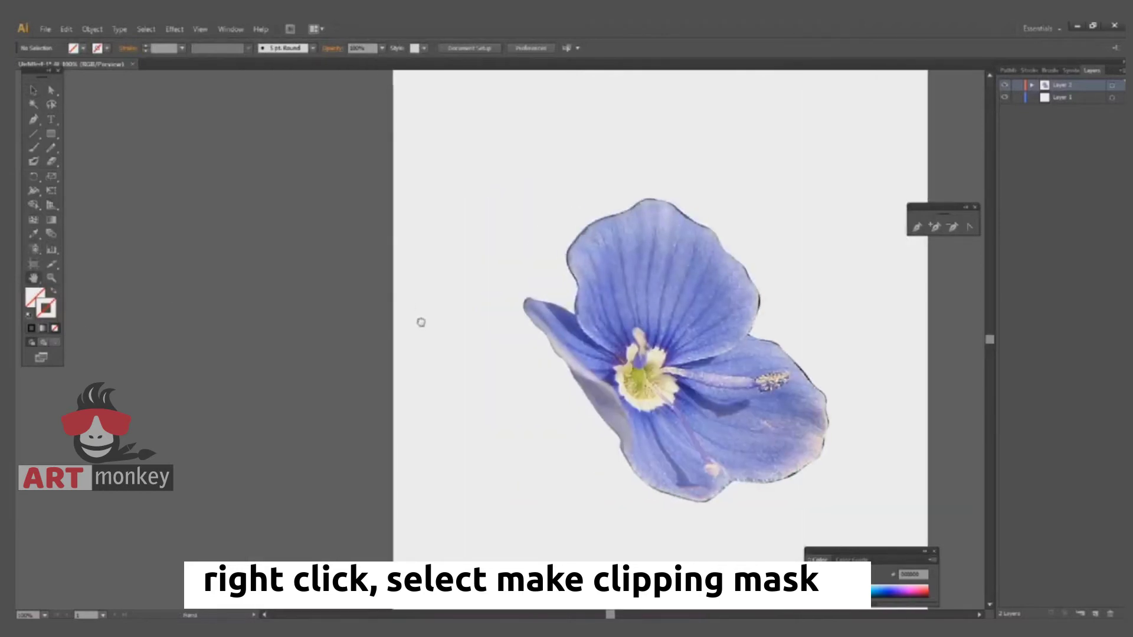
click(33, 90)
click(644, 317)
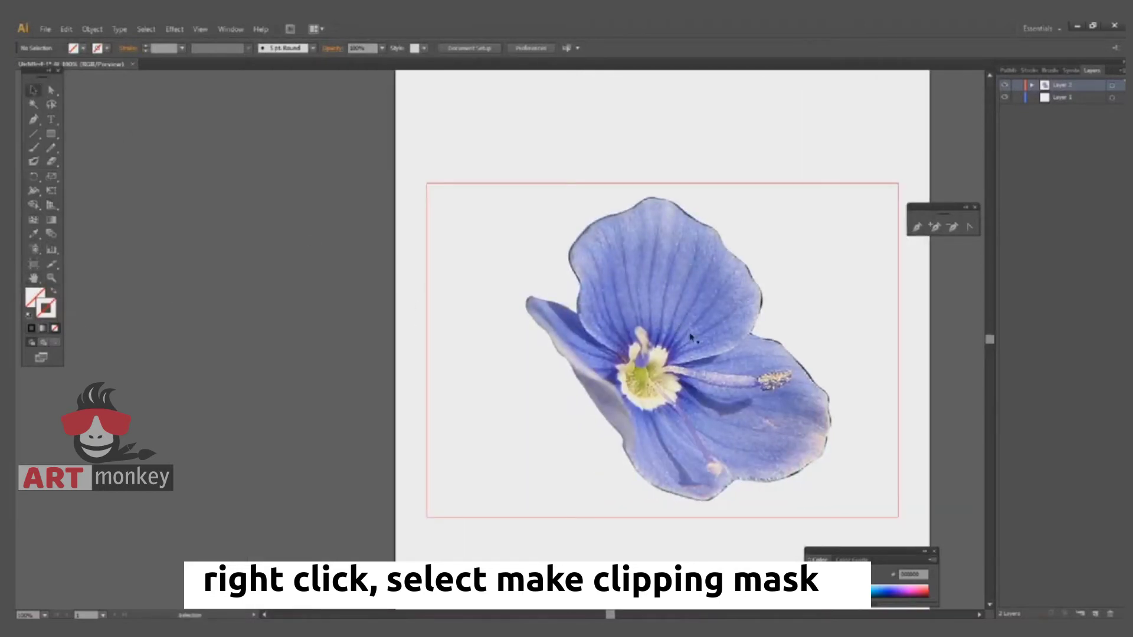
drag(692, 337, 279, 338)
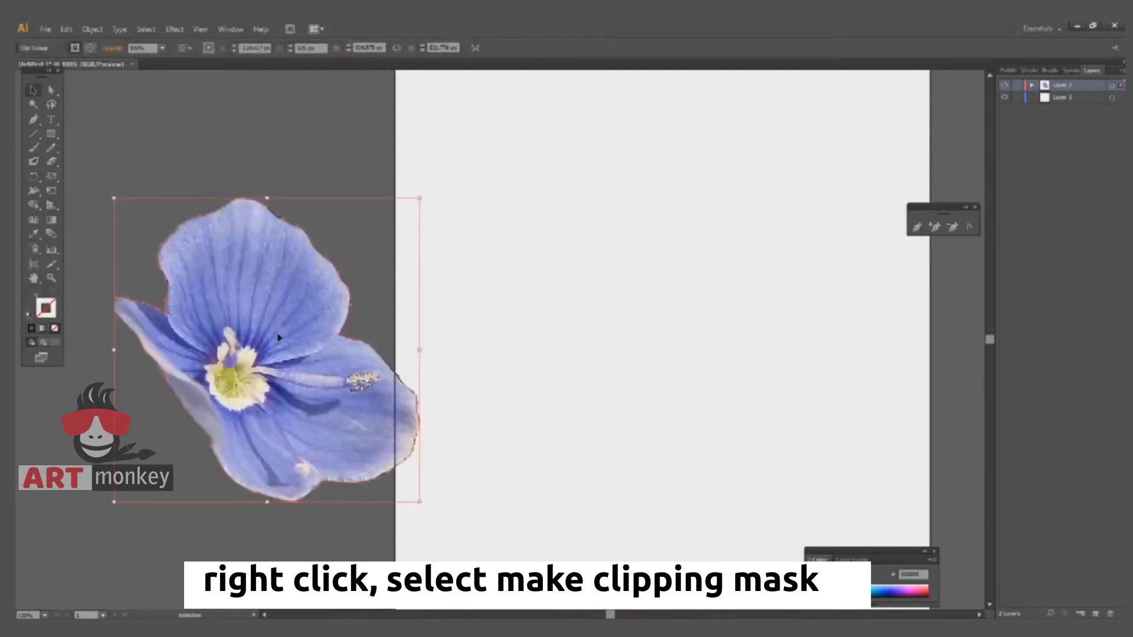
drag(253, 308, 192, 281)
click(33, 278)
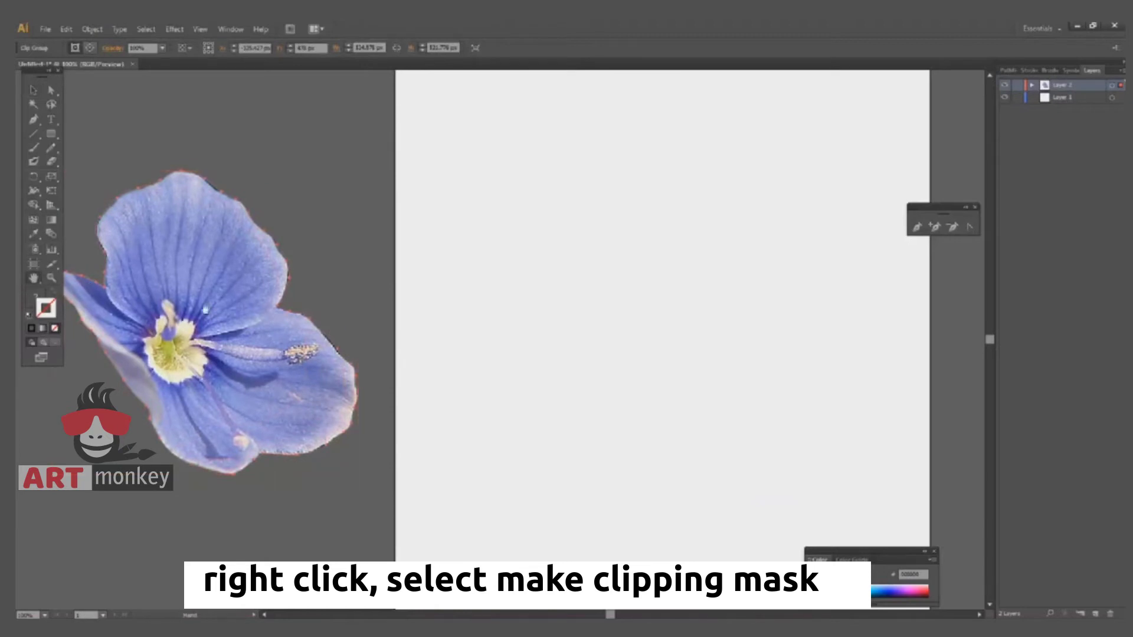
drag(106, 249, 273, 269)
click(34, 89)
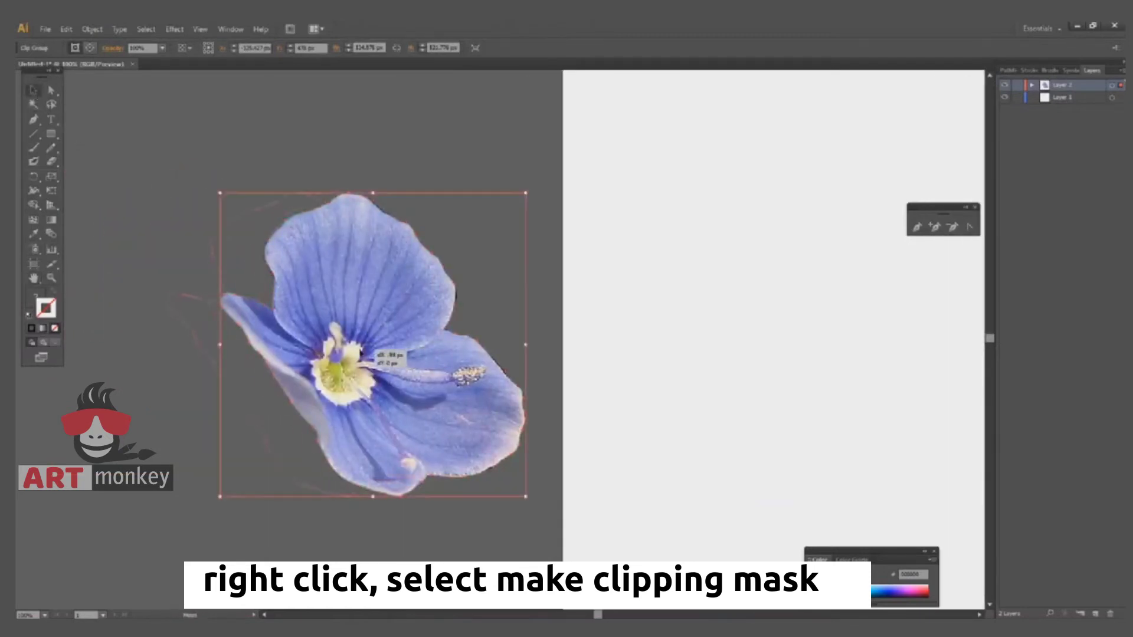
drag(413, 354, 357, 354)
- Move the flower back to the artboard's centre, deselect it, and zoom out
click(434, 154)
click(263, 238)
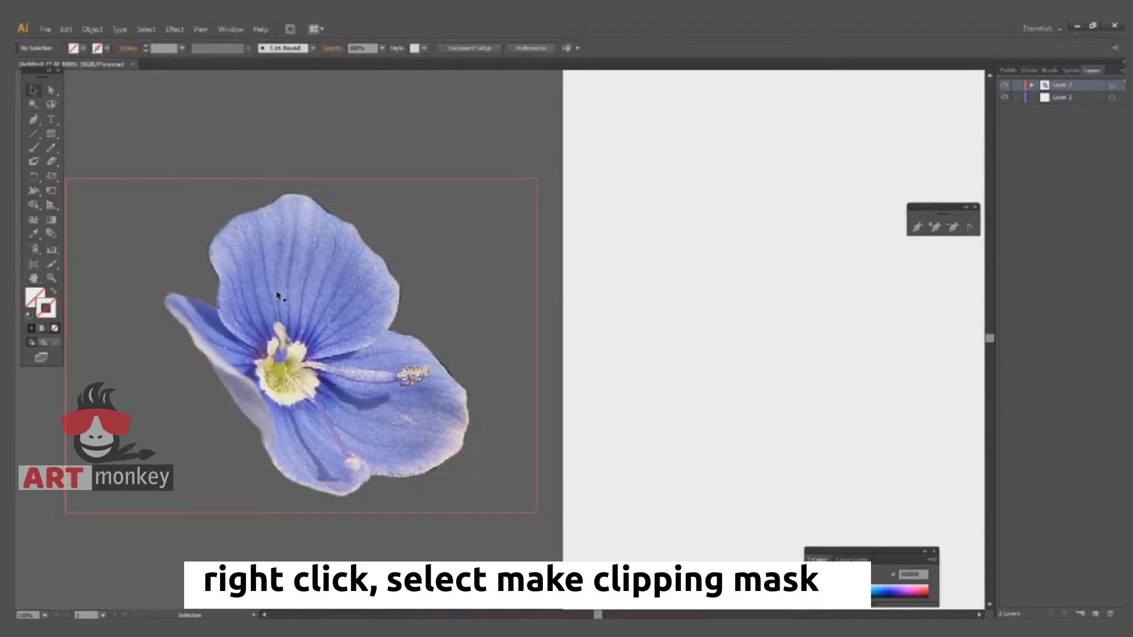
drag(278, 291, 732, 320)
click(34, 278)
drag(520, 372, 244, 361)
click(34, 89)
drag(495, 356, 518, 347)
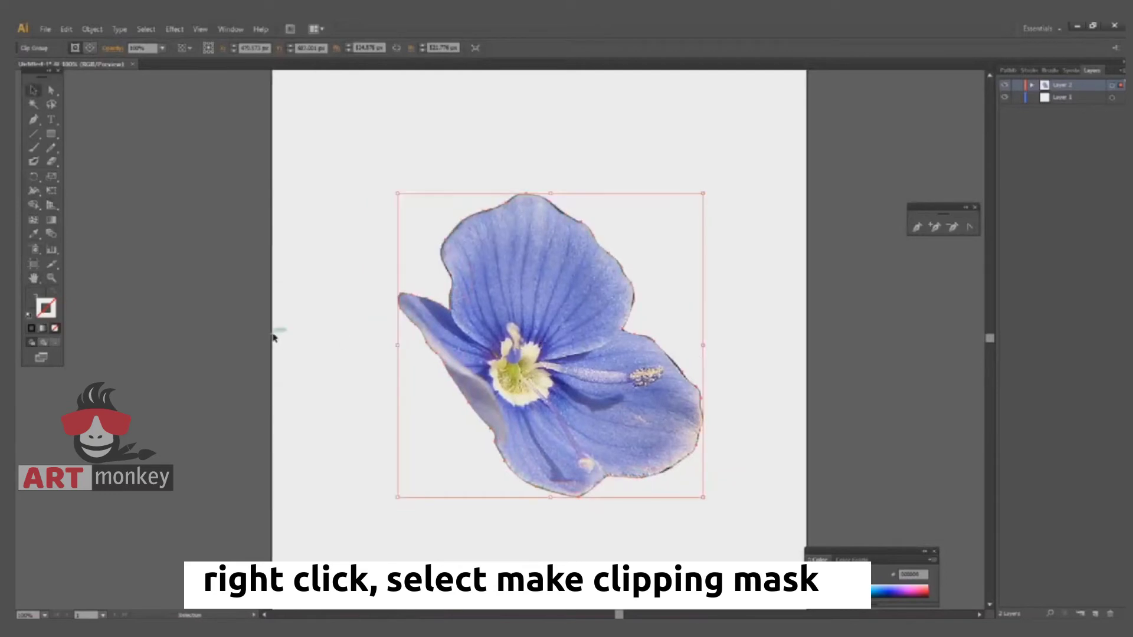
click(233, 333)
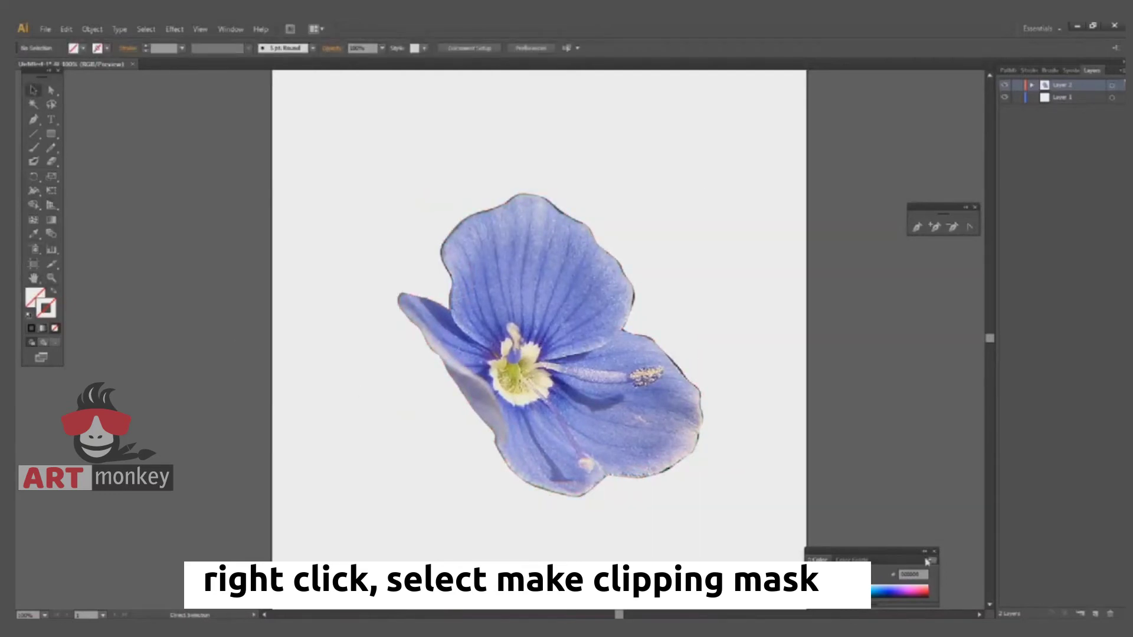
key(ctrl+minus)
click(936, 553)
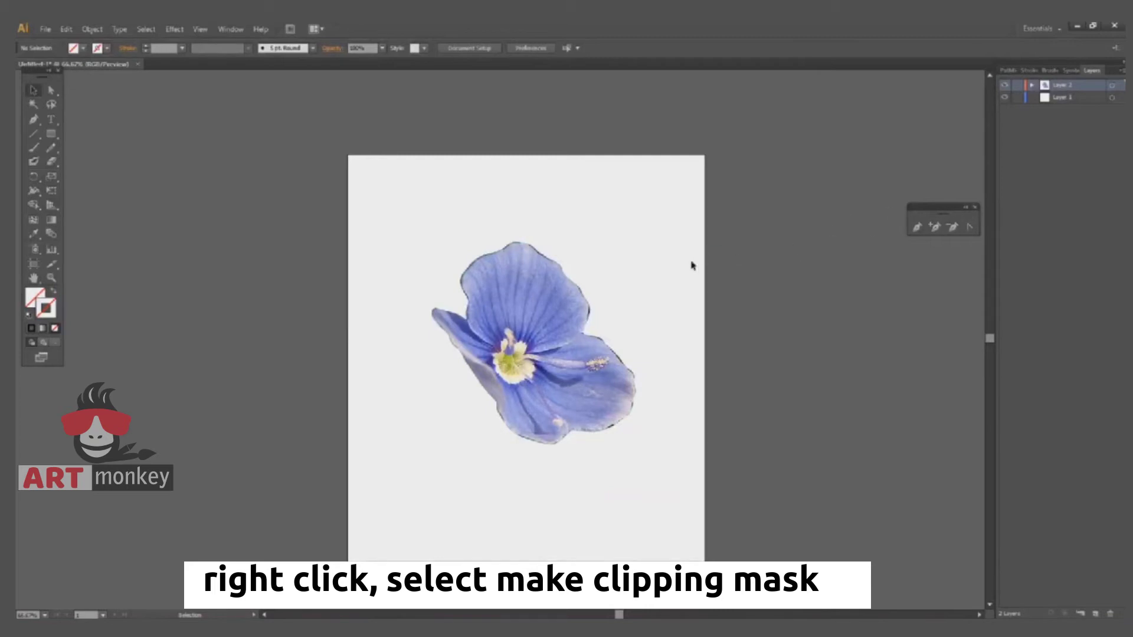
- Preview the artwork with the panels hidden, zooming in and back out
key(Tab)
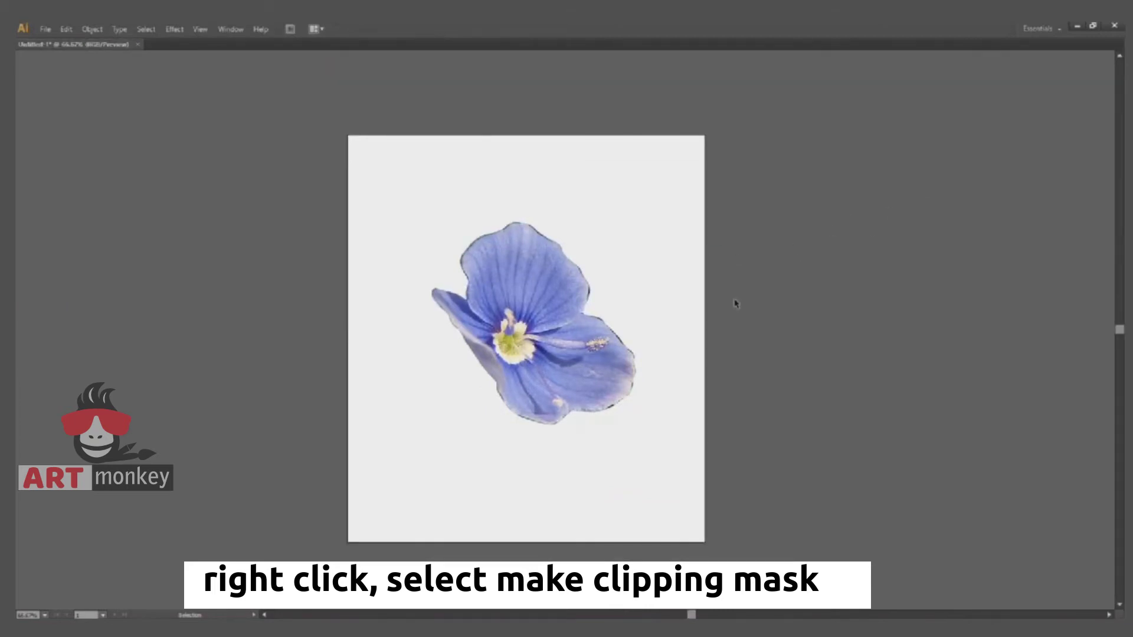
key(a)
key(ctrl+1)
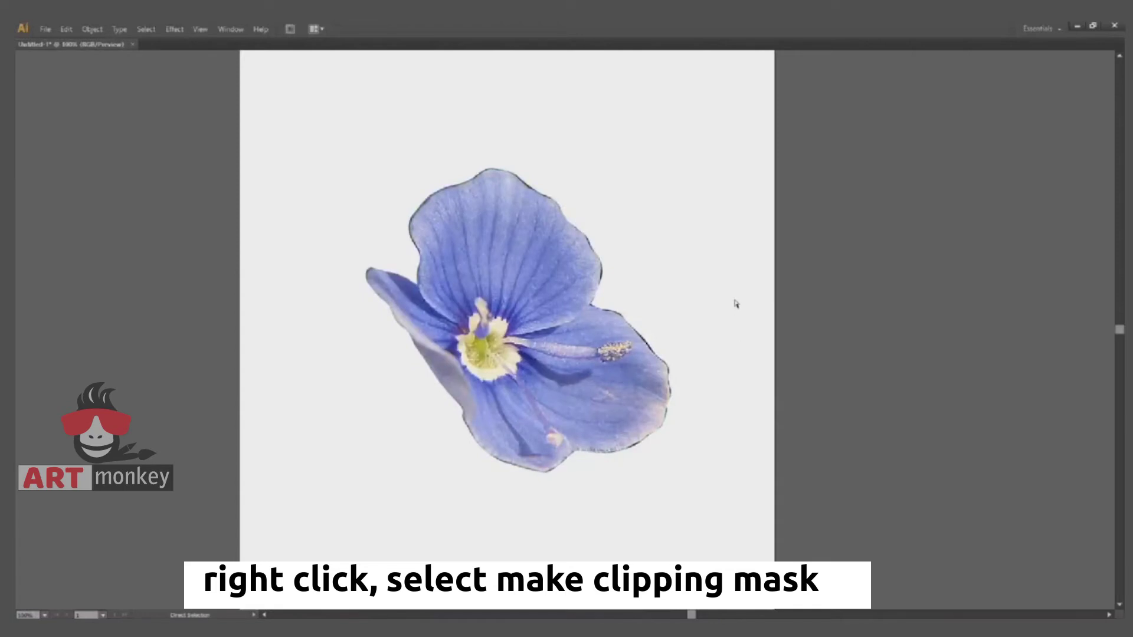
key(ctrl+minus)
key(v)
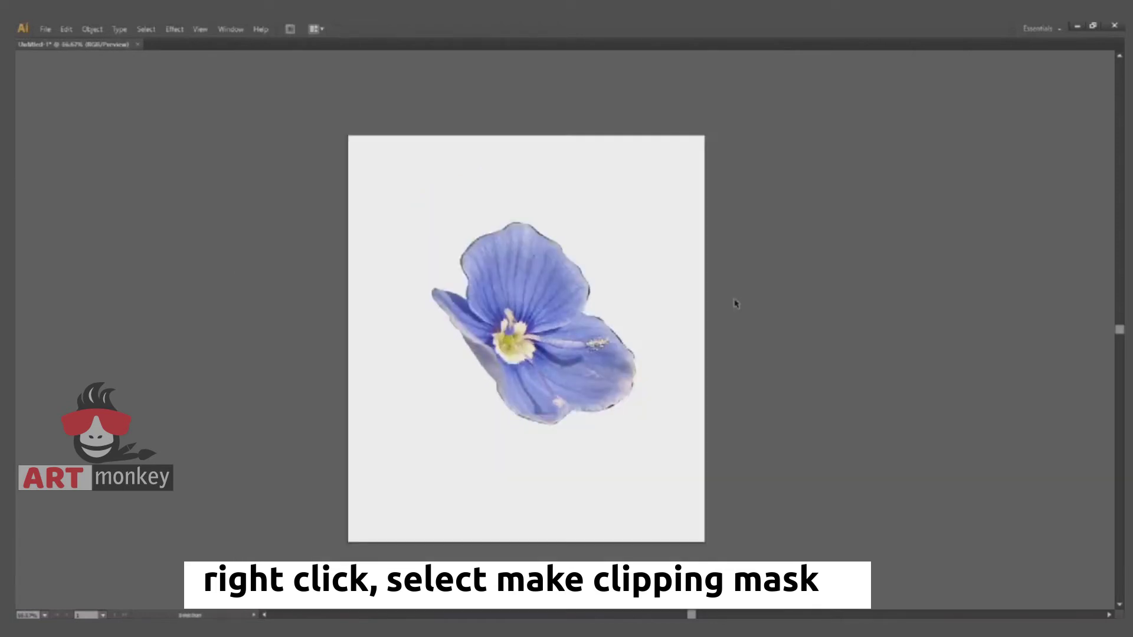
key(Tab)
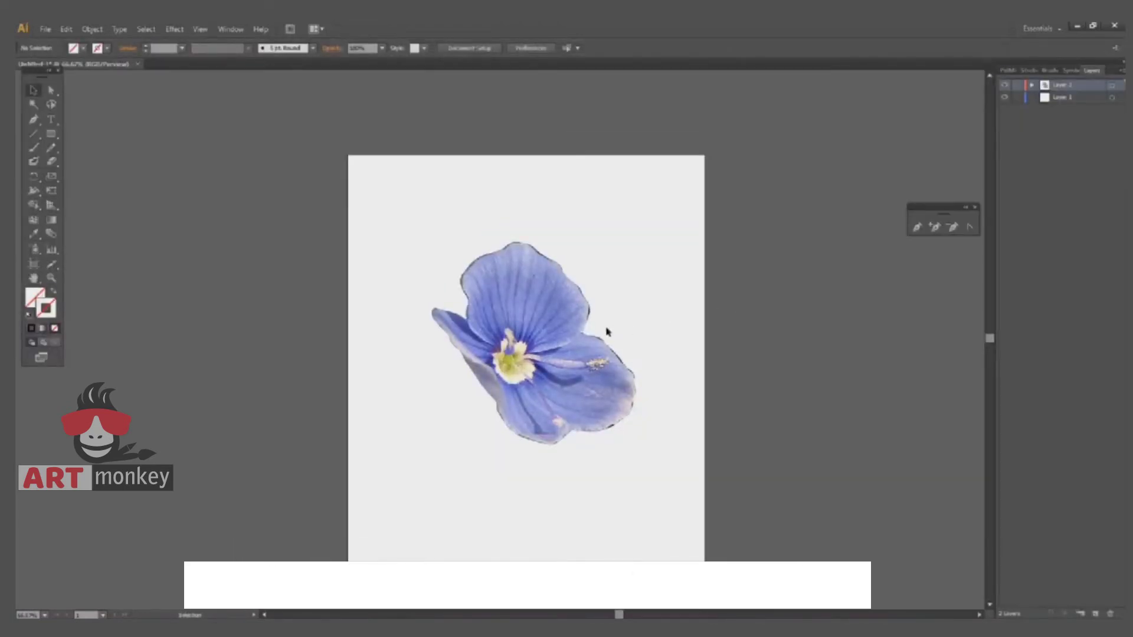
- Release the flower's clipping mask to bring back the full photo, then deselect
click(562, 325)
click(645, 329)
right_click(646, 331)
right_click(584, 330)
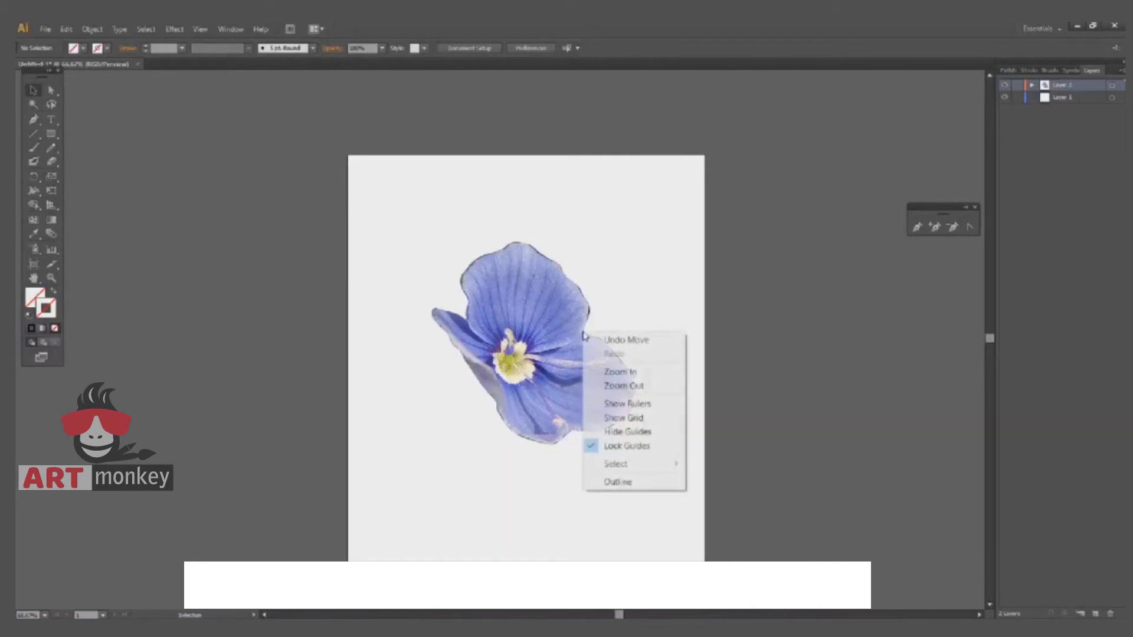
click(552, 337)
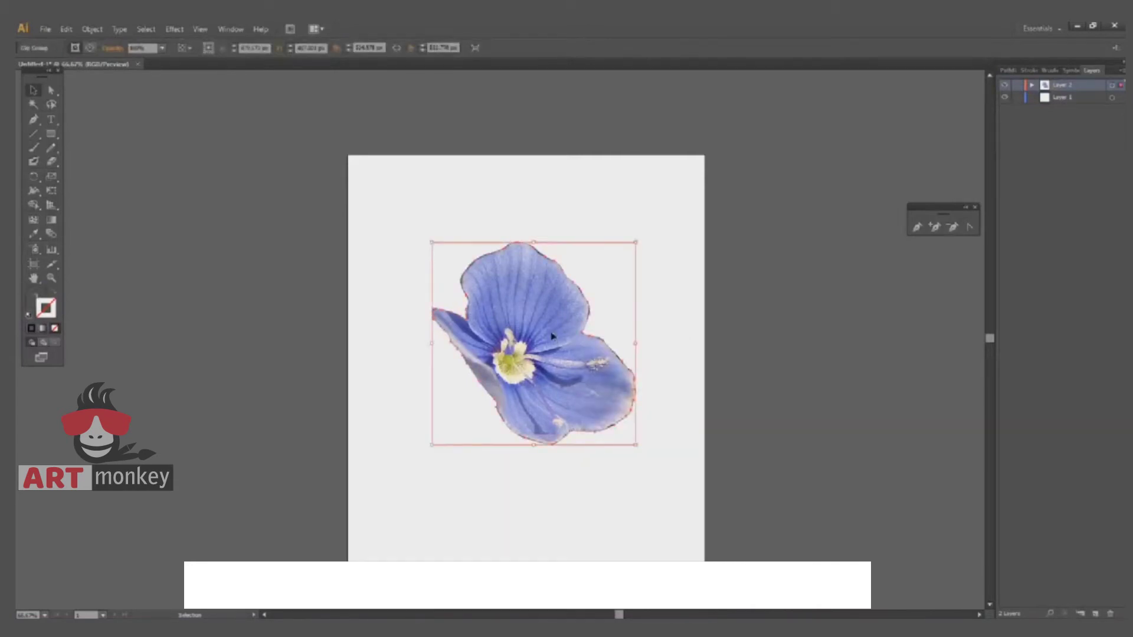
right_click(553, 337)
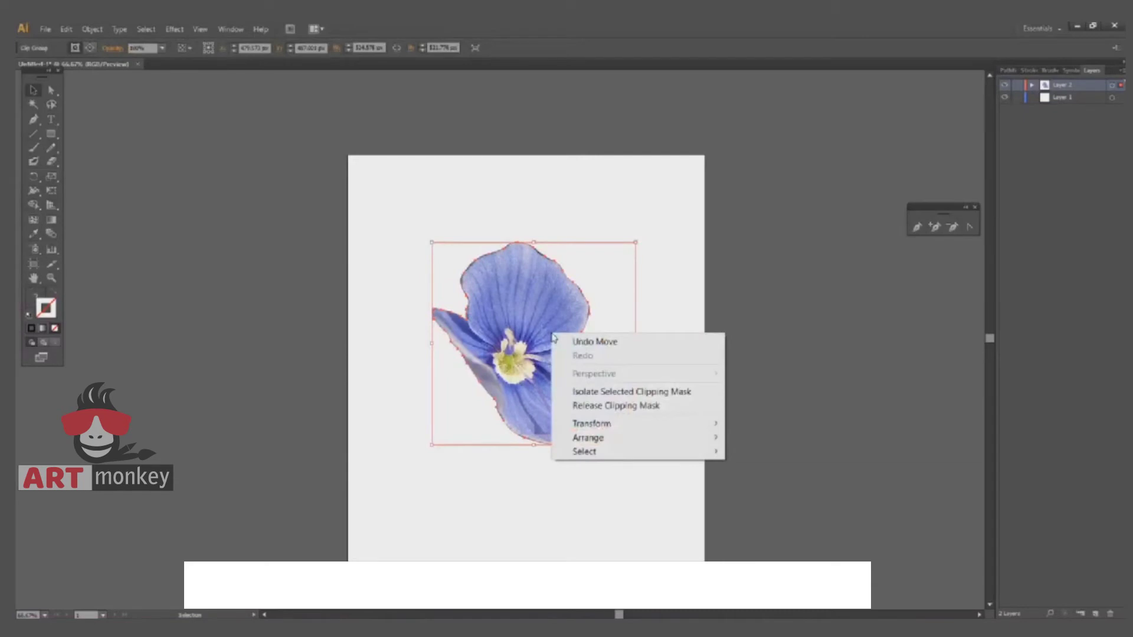
click(579, 408)
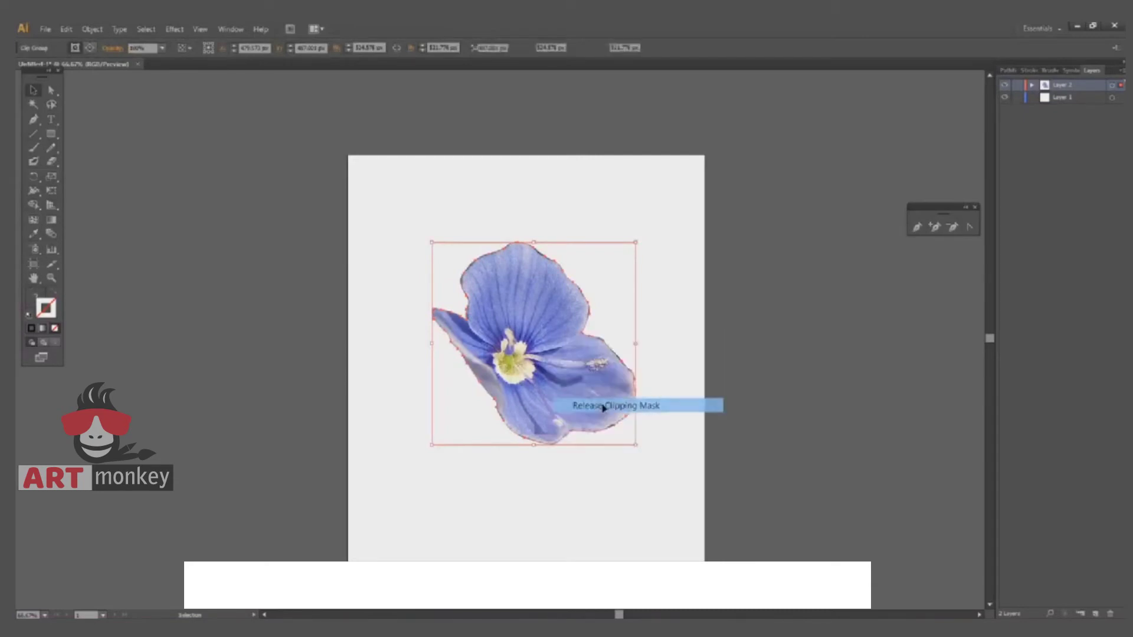
click(754, 410)
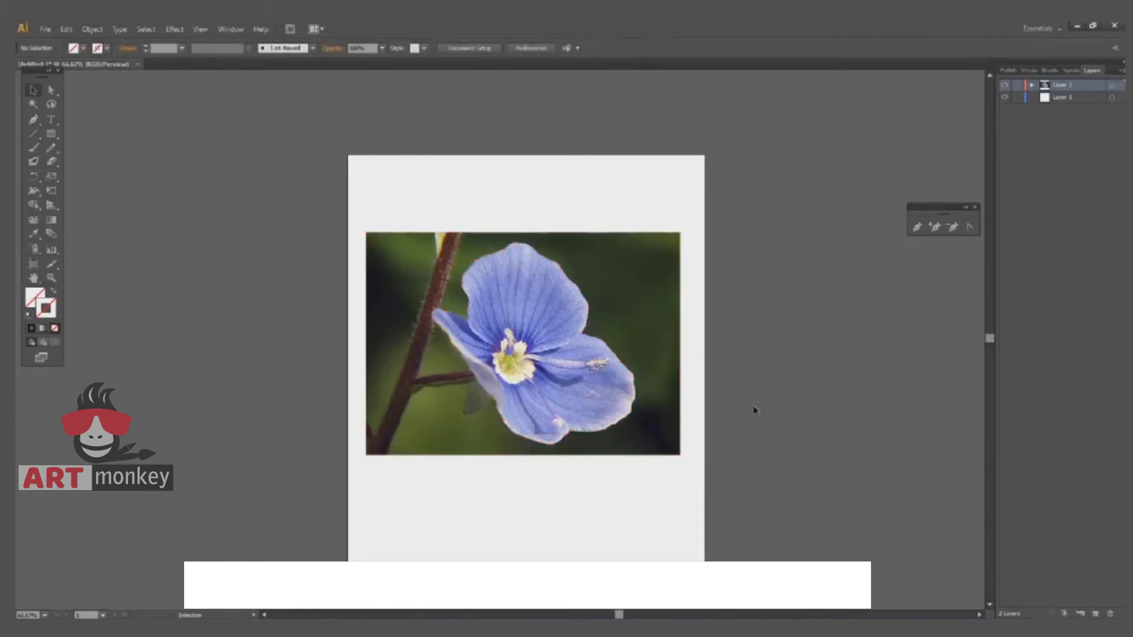
- Select the photo and outline with Select > All and reapply Make Clipping Mask
key(a)
drag(707, 494, 343, 204)
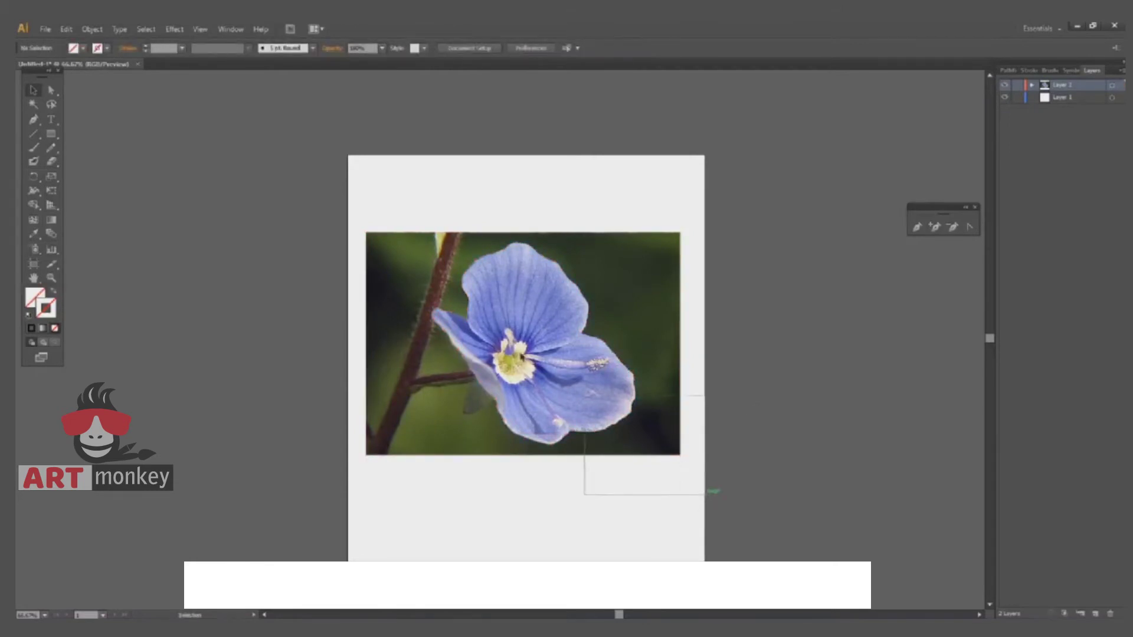
click(349, 203)
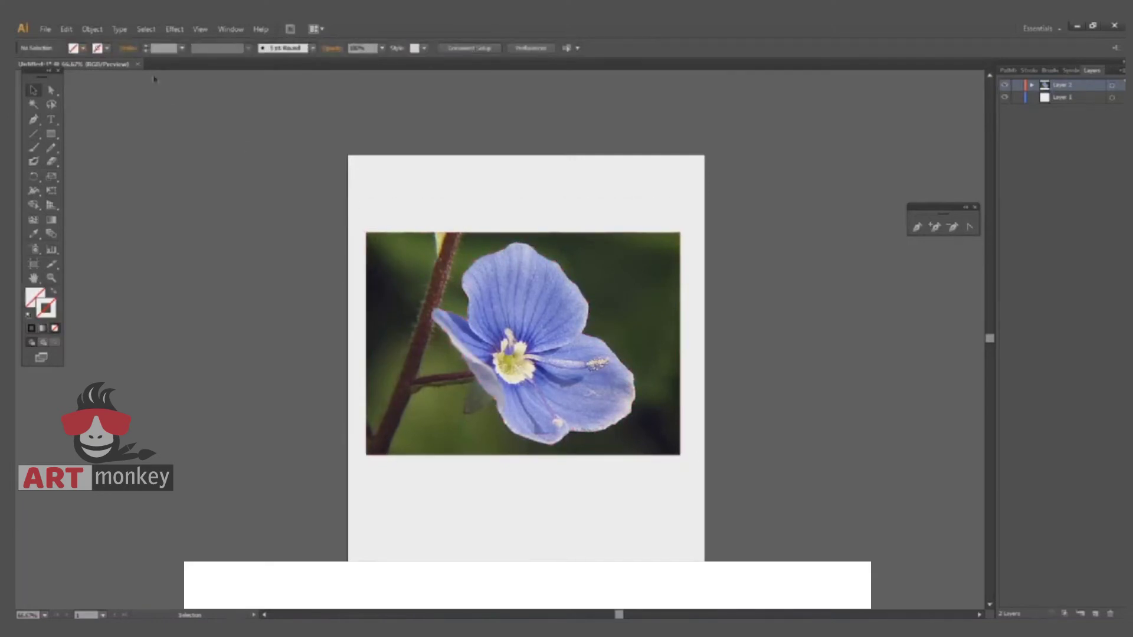
click(147, 30)
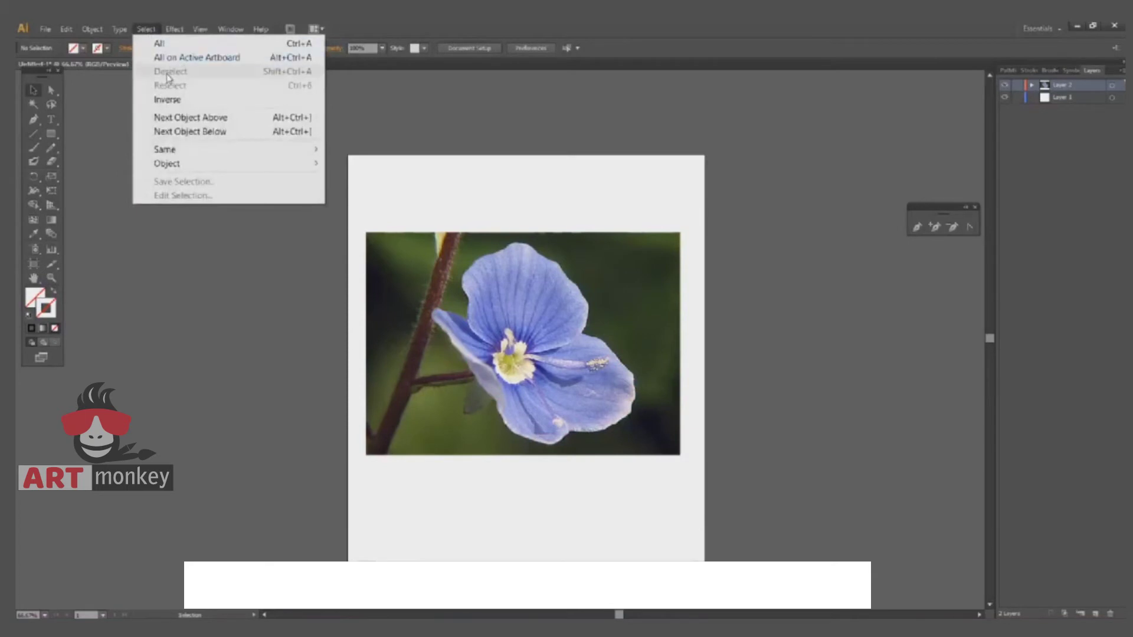
click(165, 45)
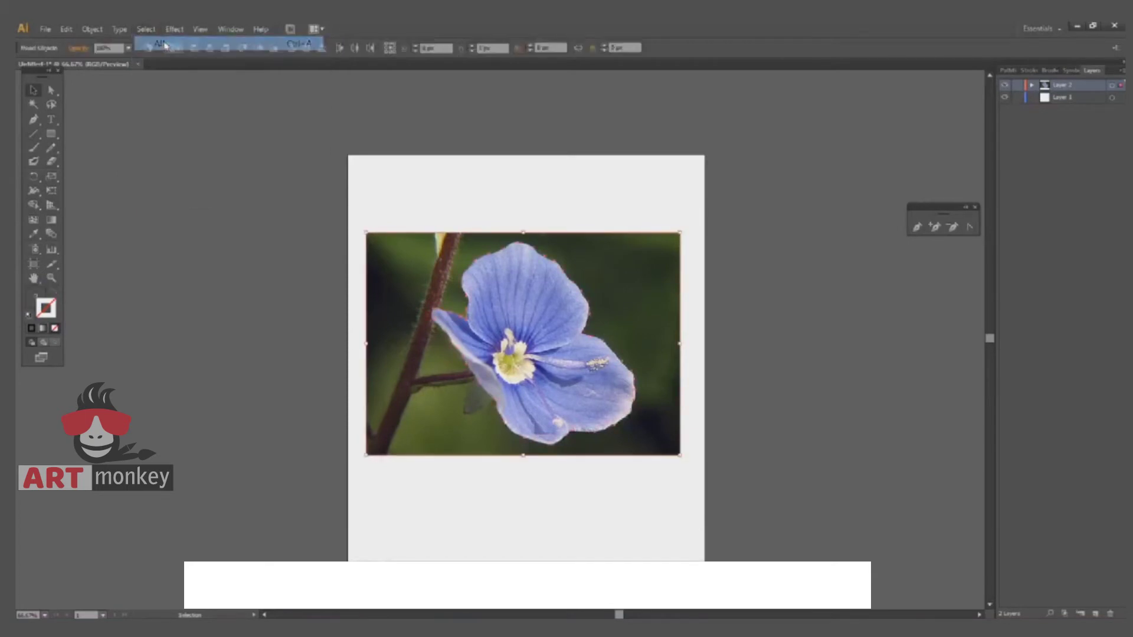
right_click(535, 337)
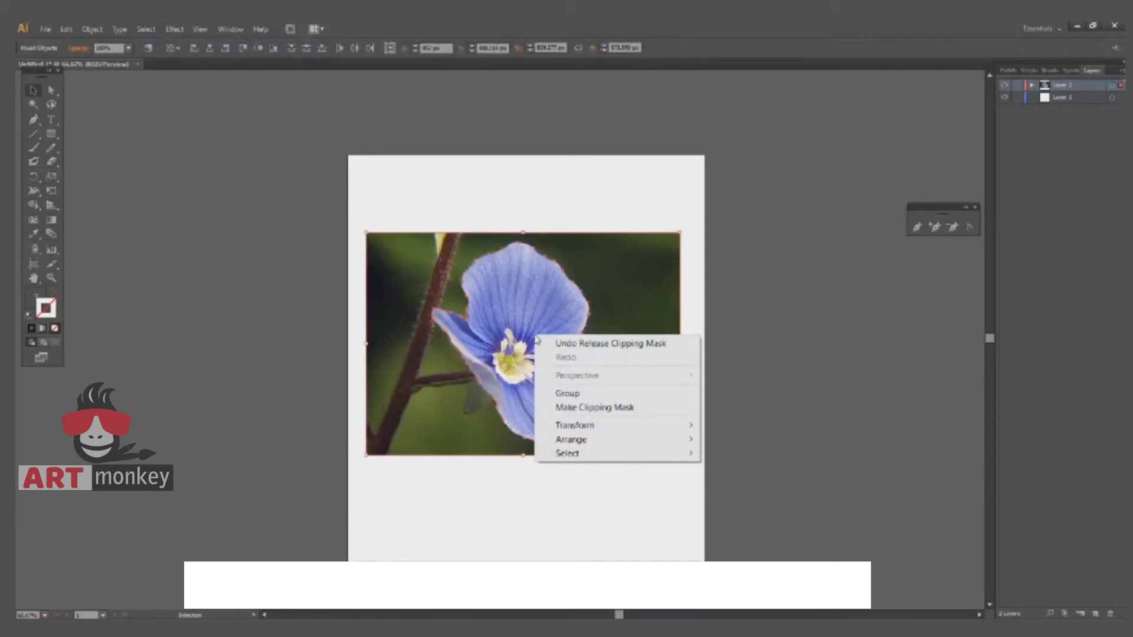
click(571, 408)
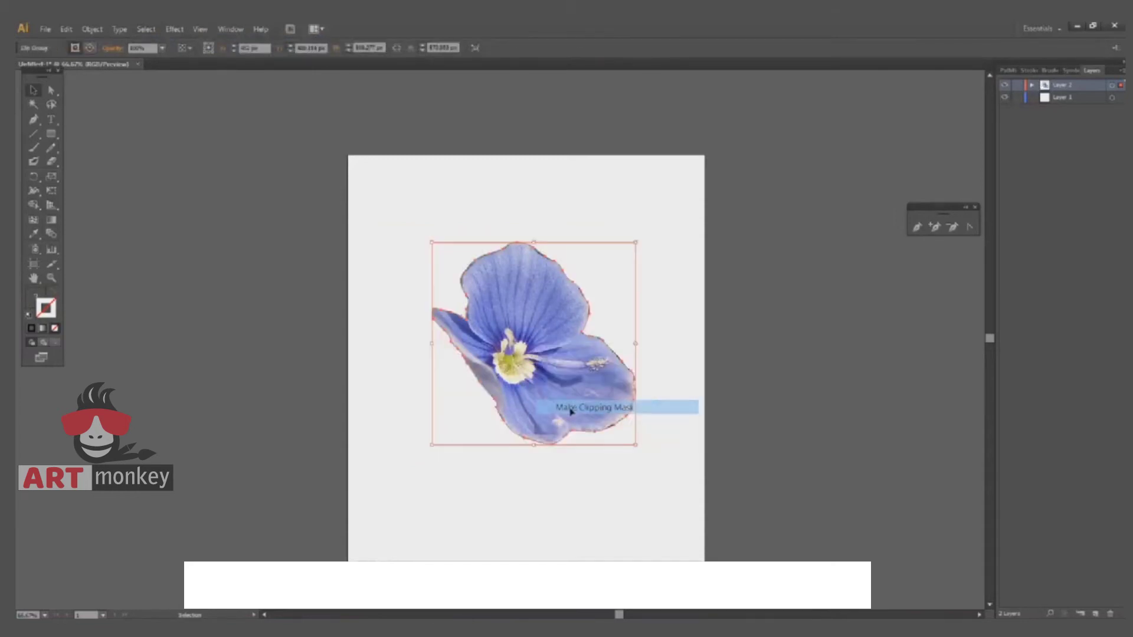
click(751, 406)
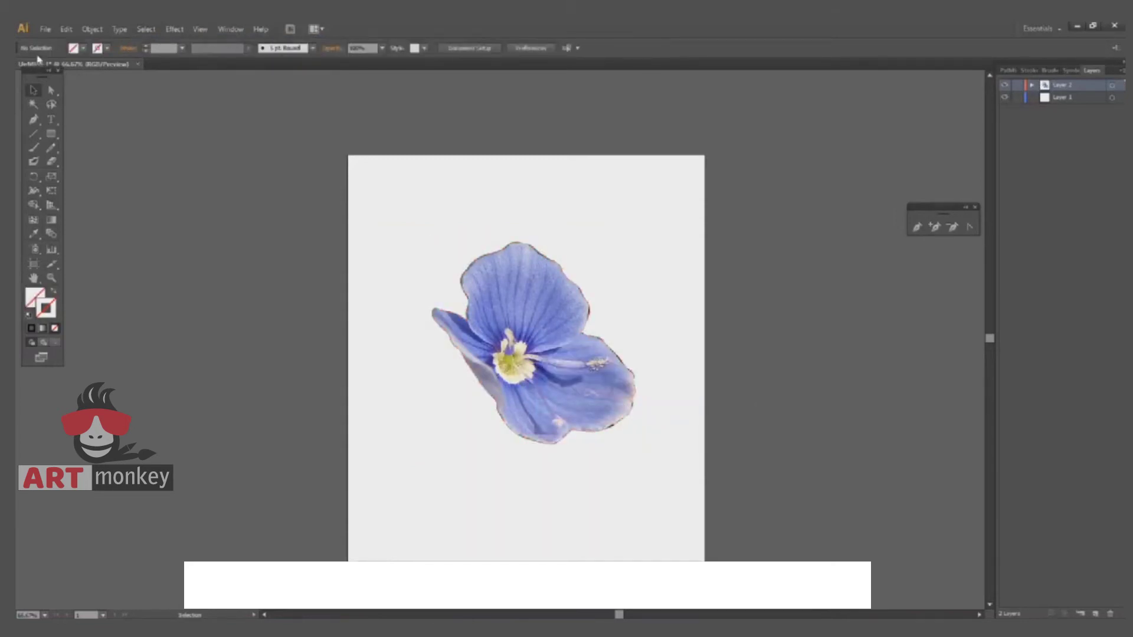
click(48, 30)
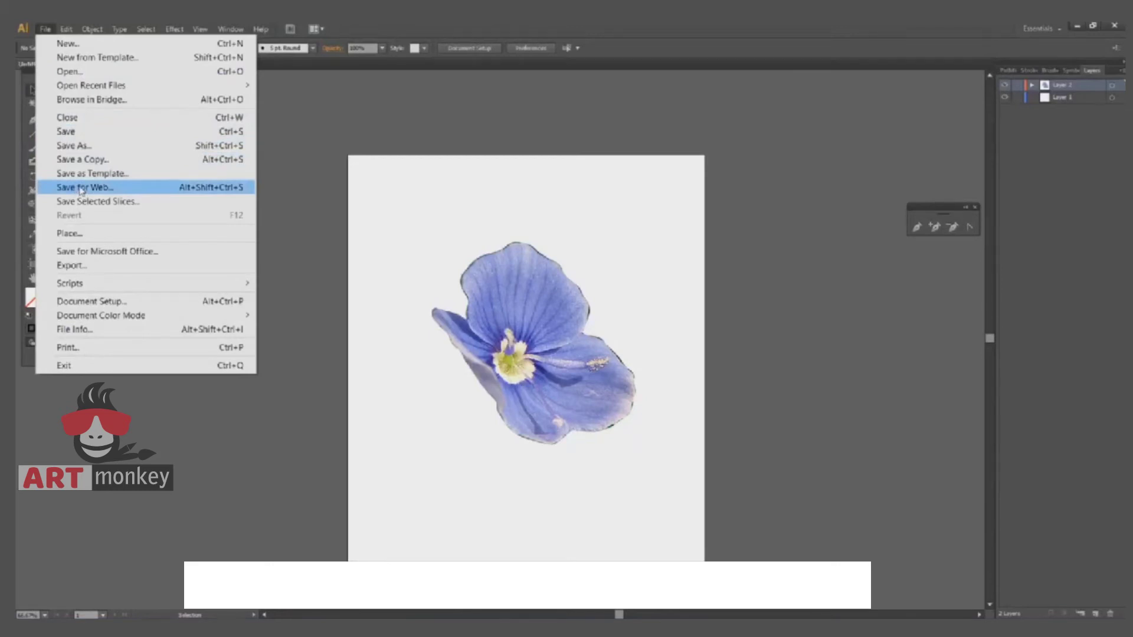
- Keep JPEG as the format in Save for Web and proceed to save
click(82, 188)
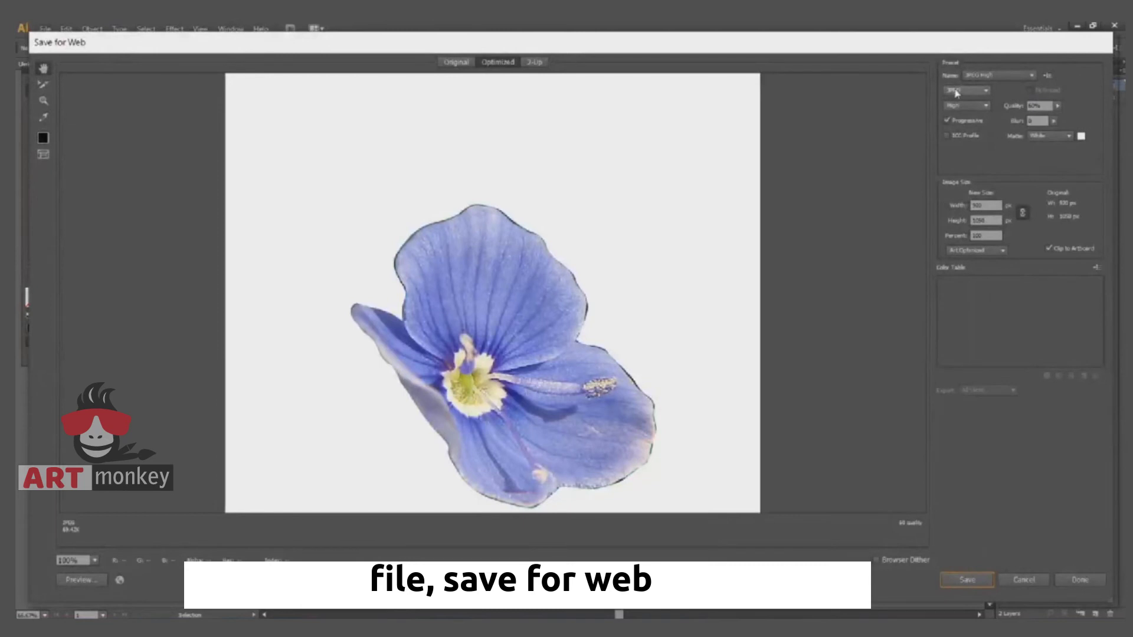
click(957, 92)
click(966, 117)
click(951, 92)
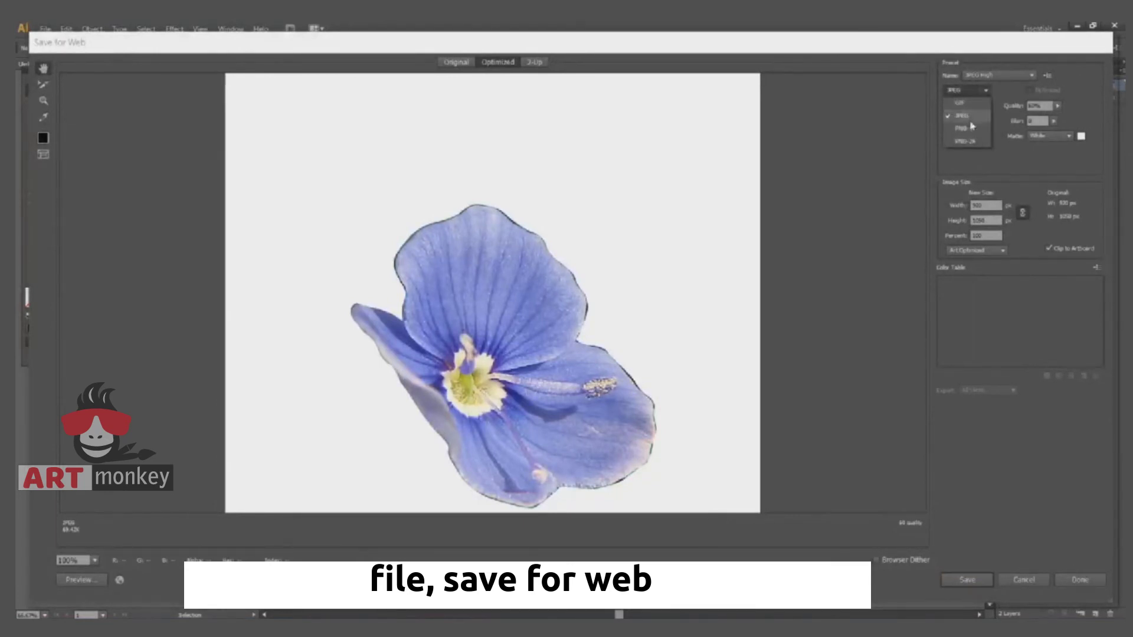
click(961, 116)
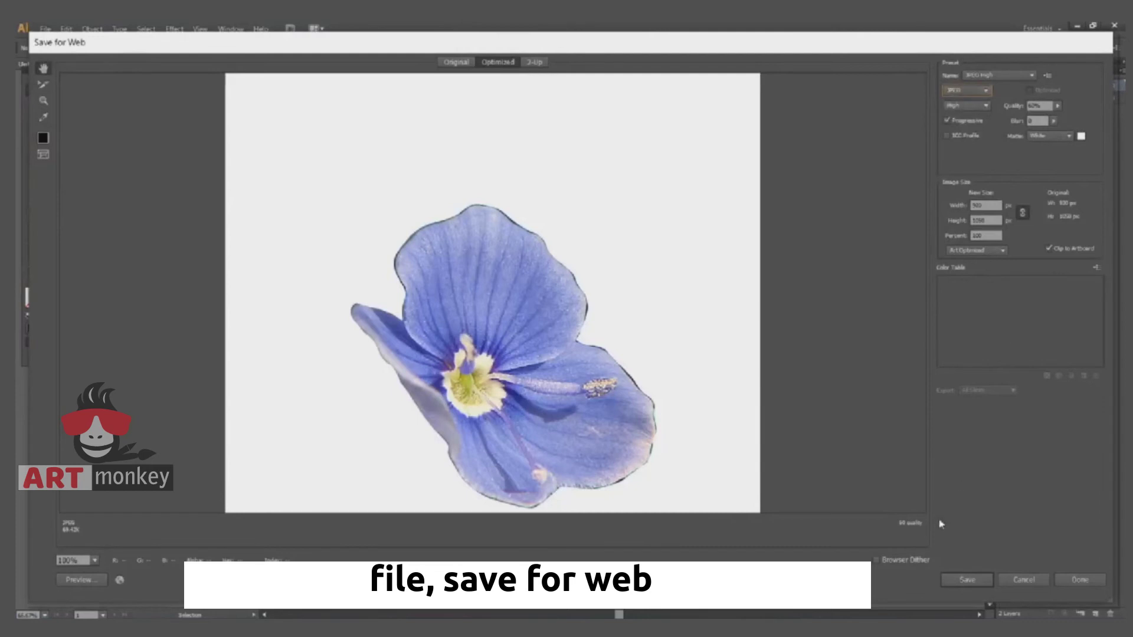
click(966, 580)
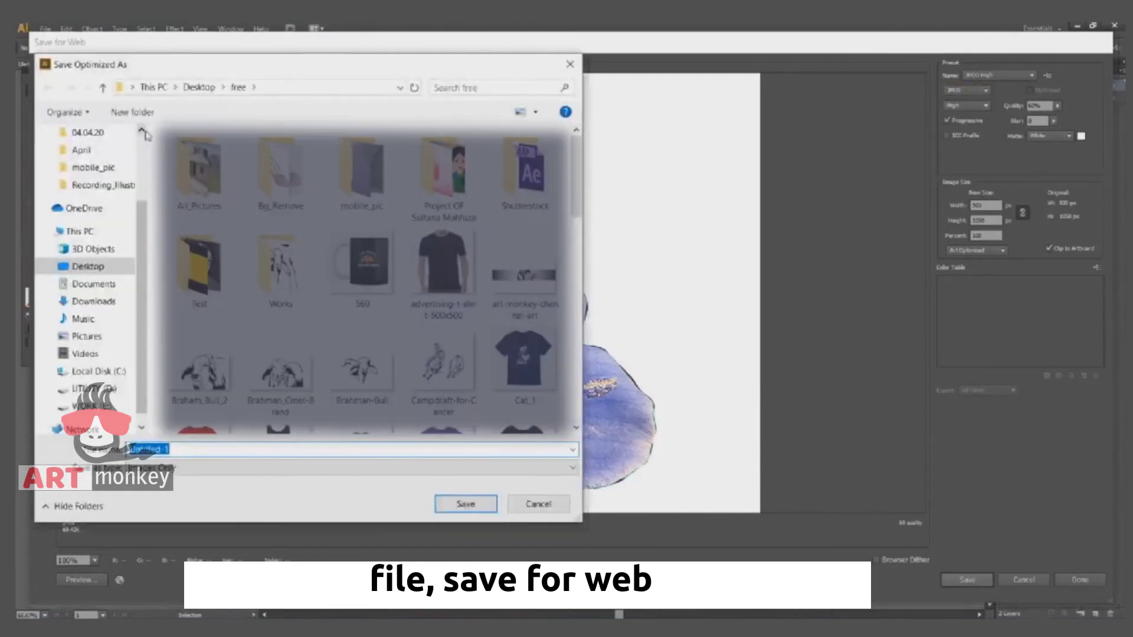
- Browse to the Desktop and move a photo file into another Desktop folder
scroll(147, 168, up, 3)
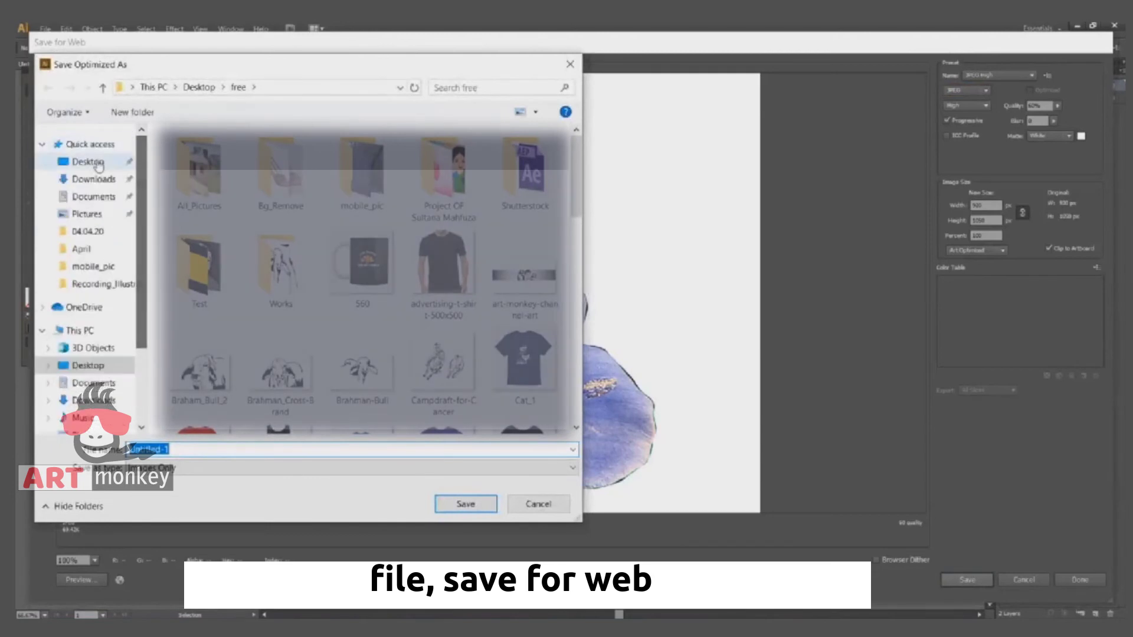
click(95, 162)
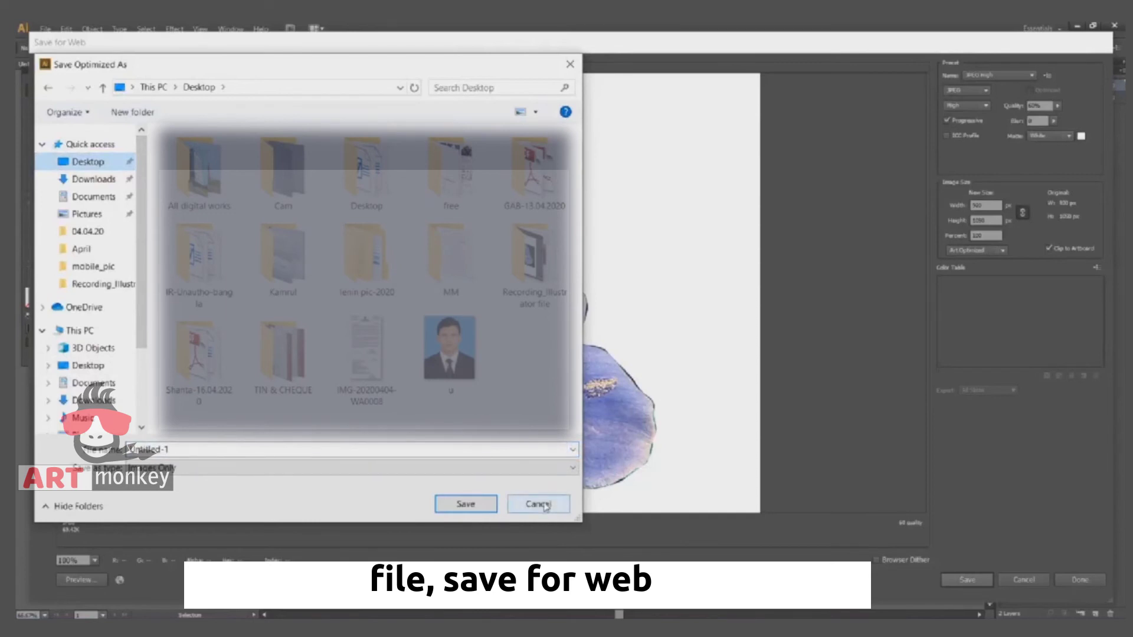
drag(463, 368, 362, 282)
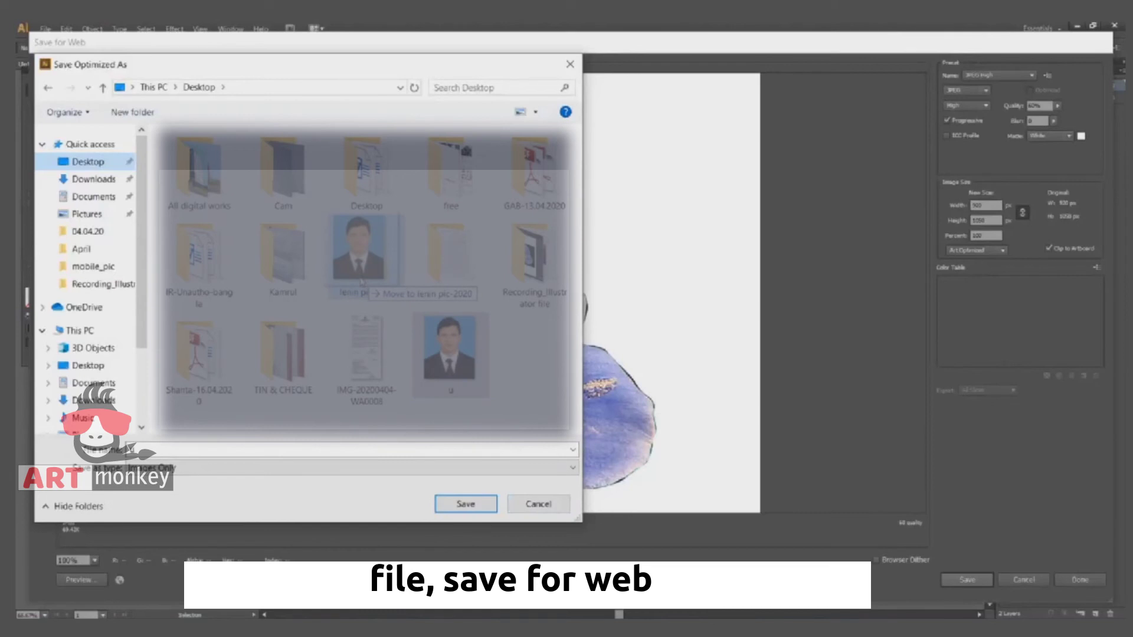
drag(362, 282, 363, 282)
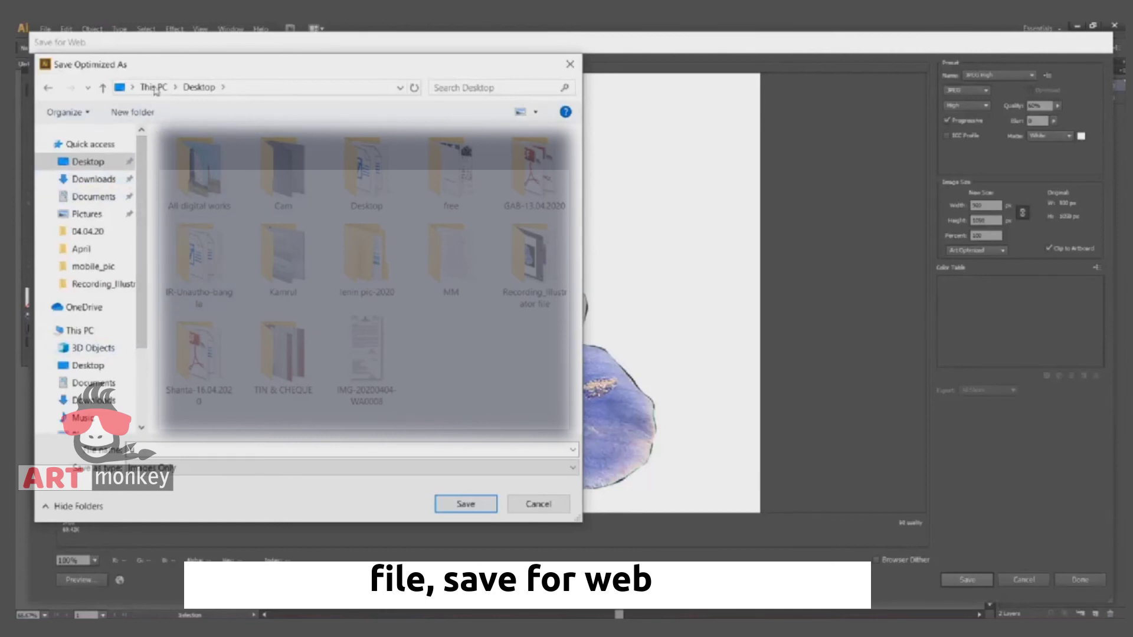
- Create 'New folder' on the Desktop and save the JPEG inside it as 'flower'
mouse_move(87, 161)
click(120, 113)
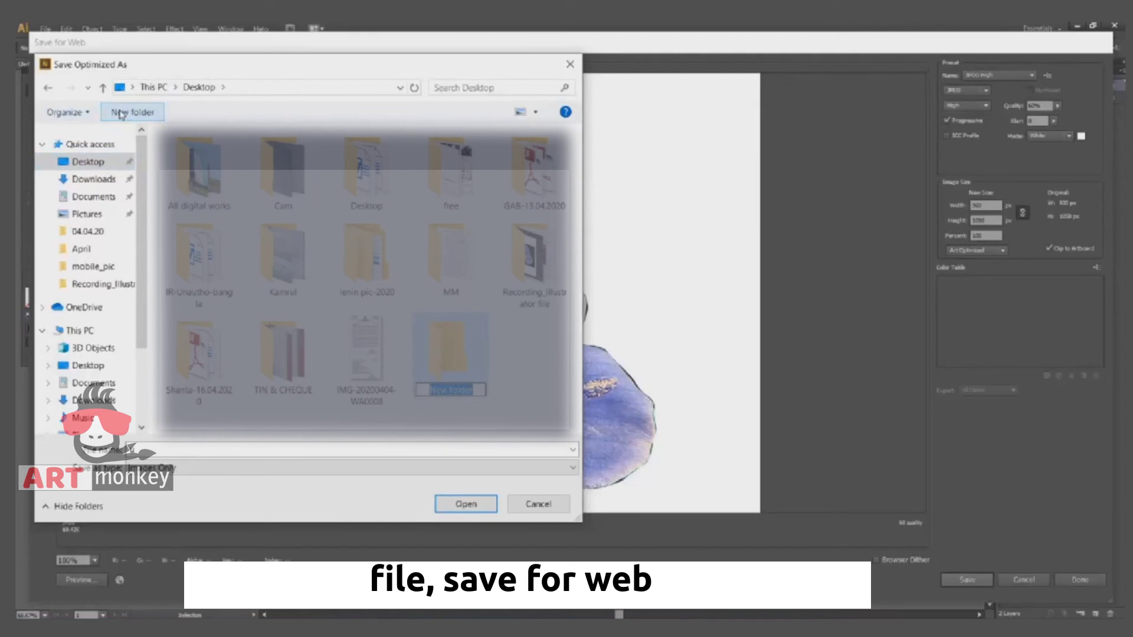
click(551, 415)
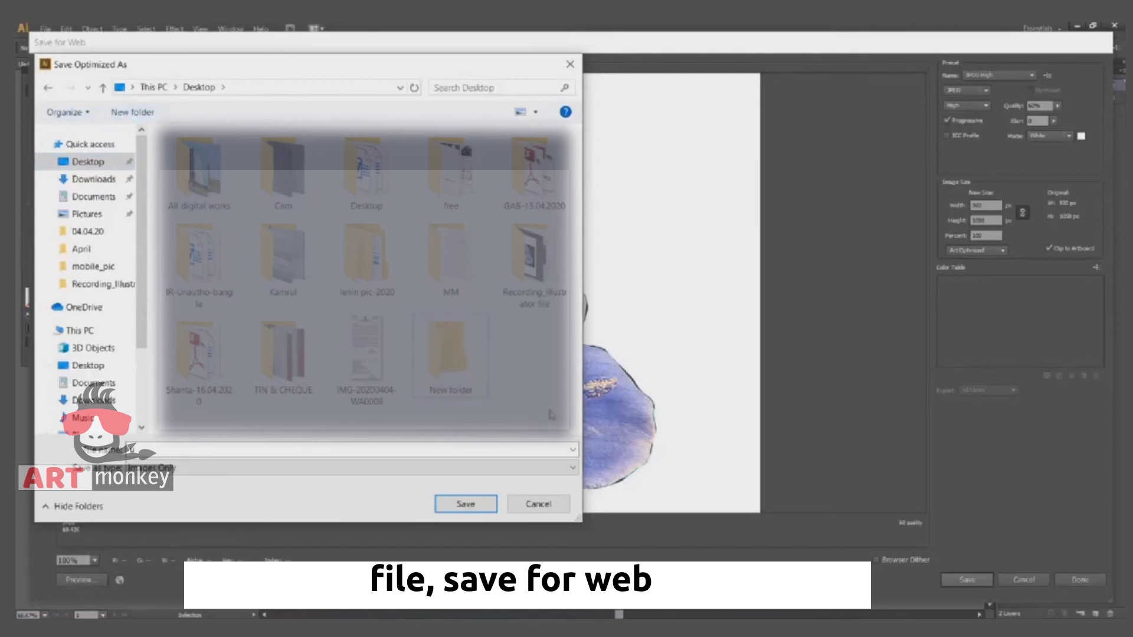
double_click(437, 356)
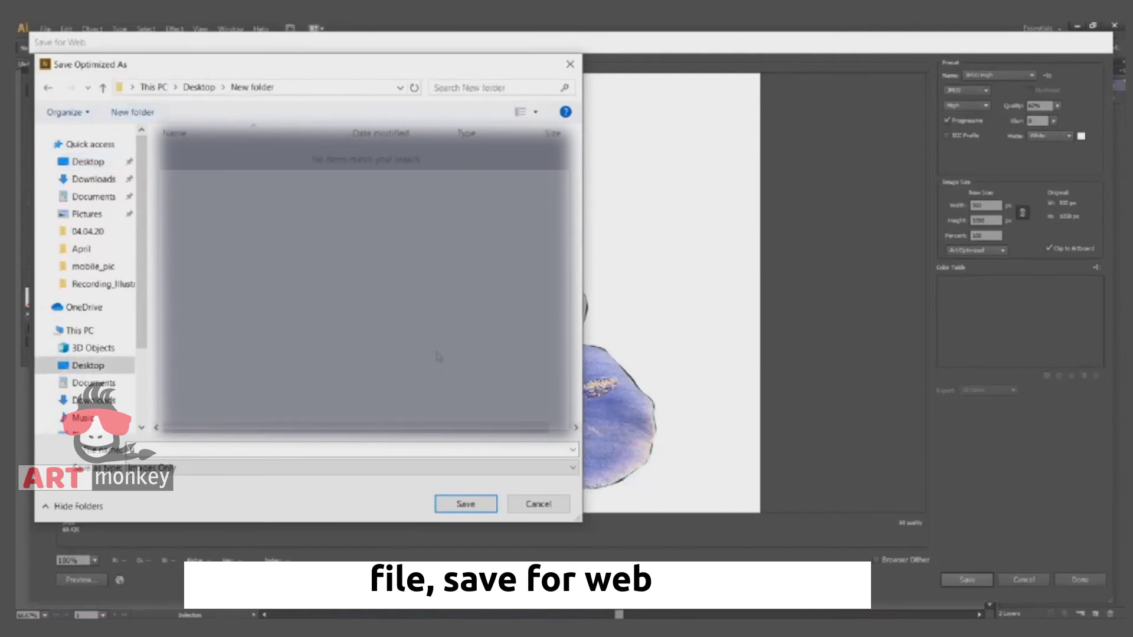
click(146, 449)
text(flower)
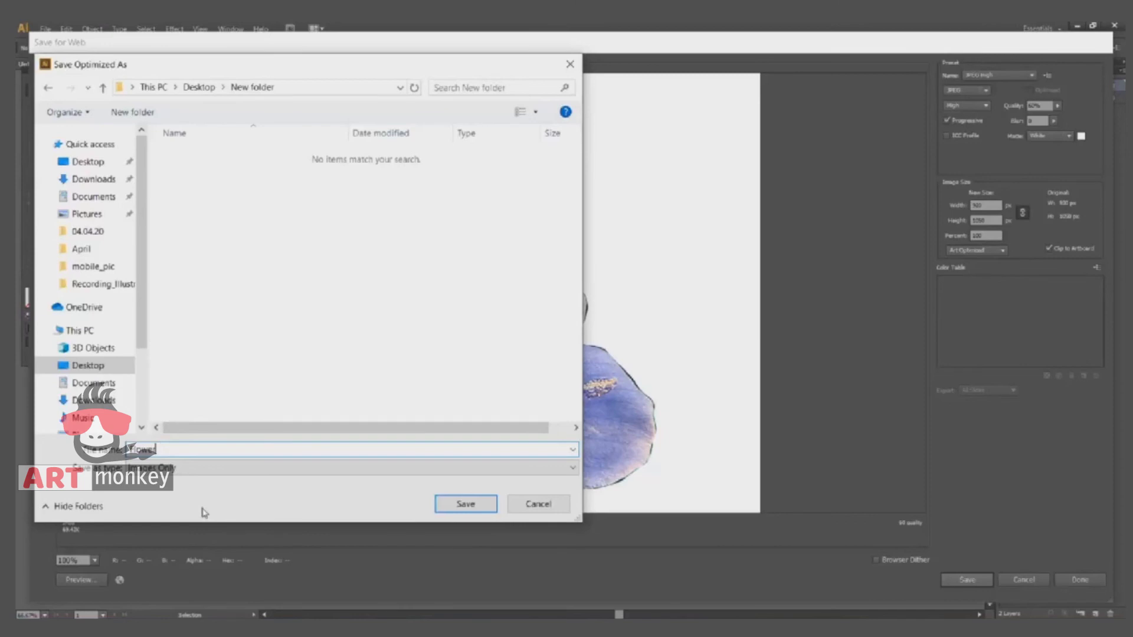
click(465, 504)
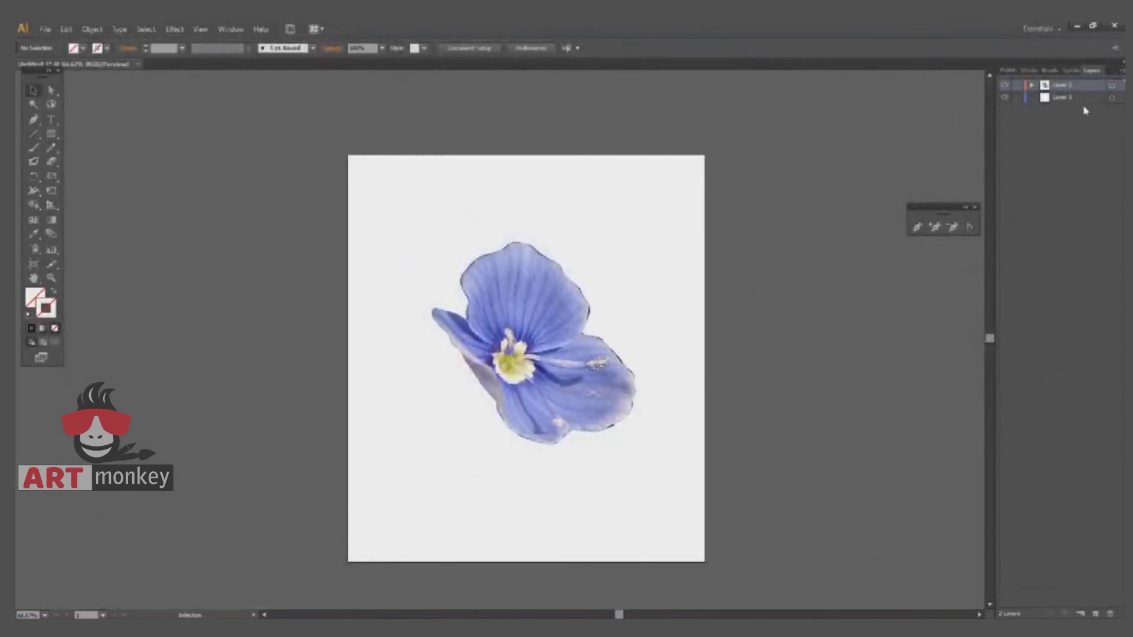
- On Layer 1, draw a rectangle spanning the artboard behind the flower
click(1086, 98)
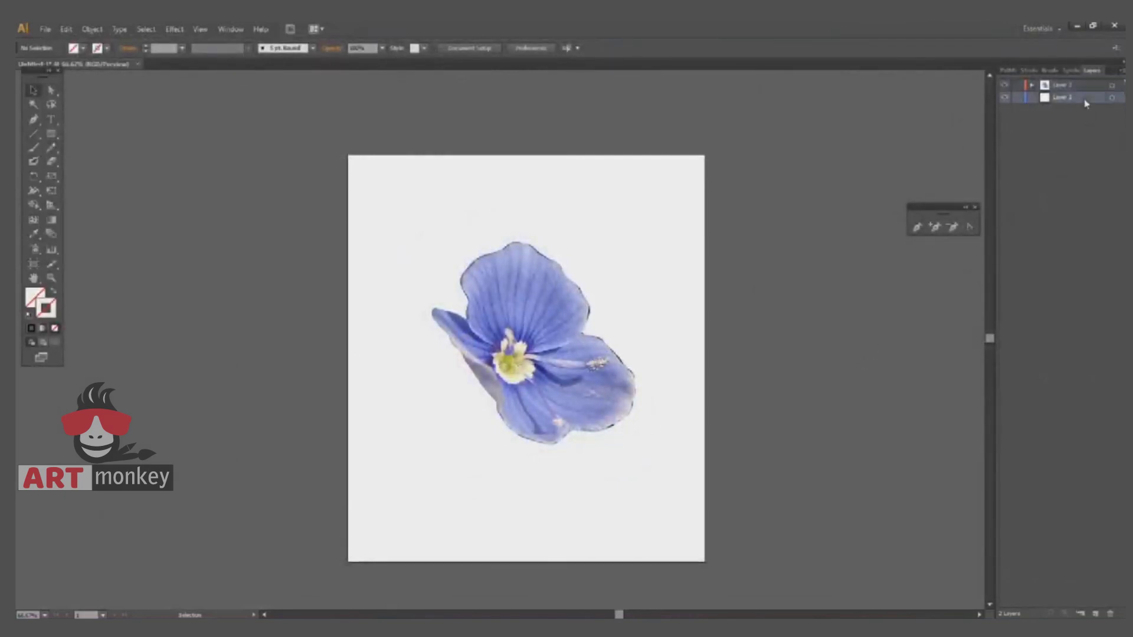
click(51, 134)
drag(356, 211, 675, 456)
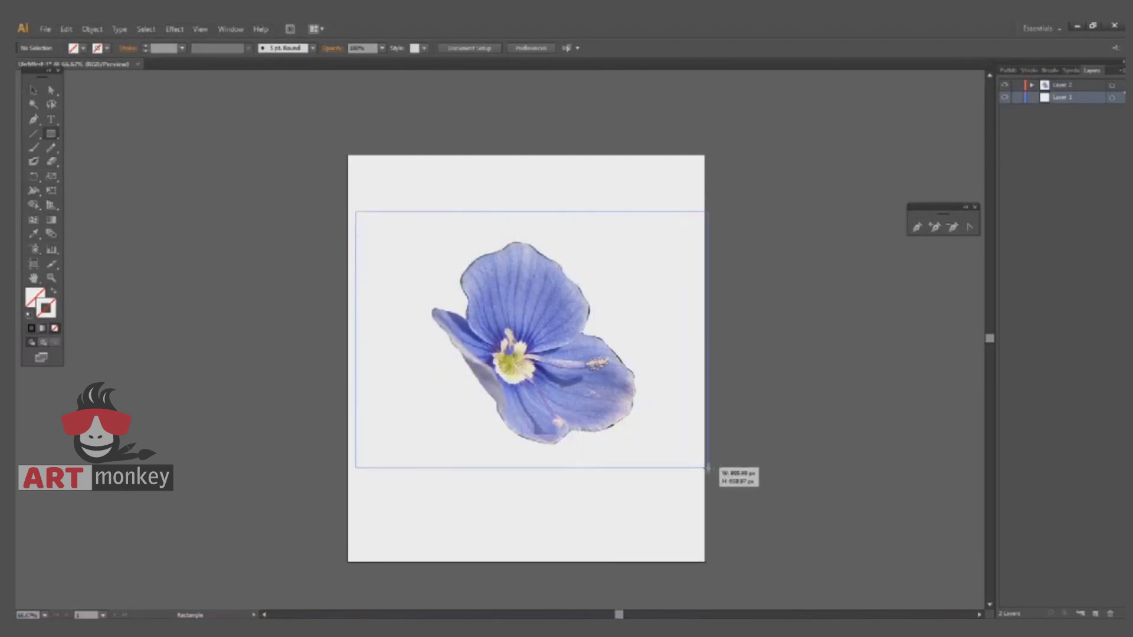
drag(675, 457, 698, 463)
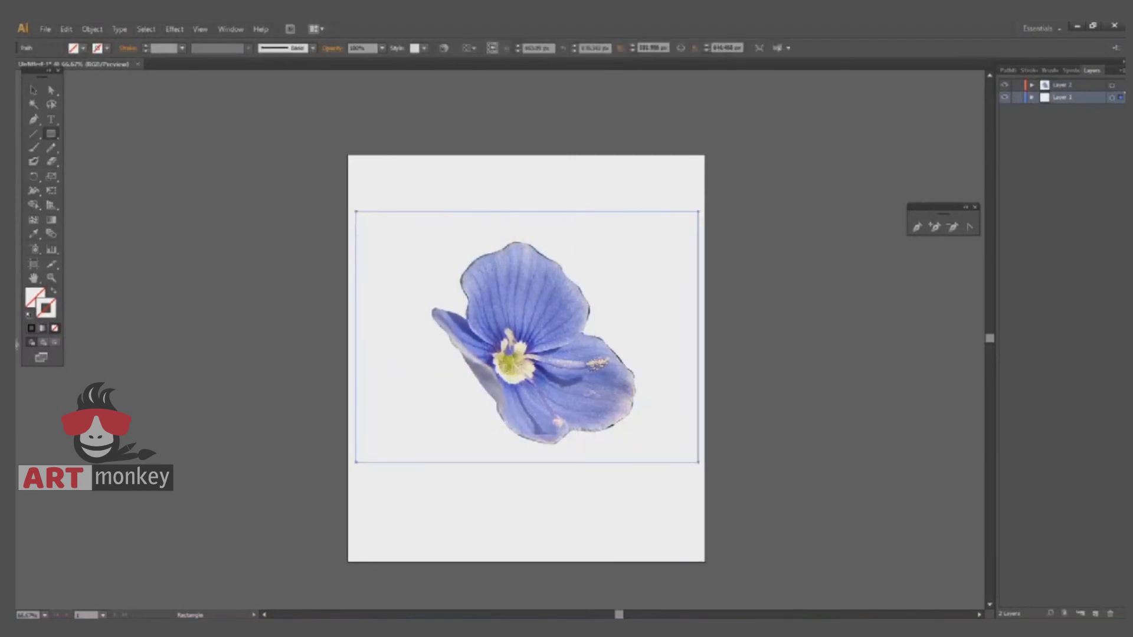
double_click(41, 299)
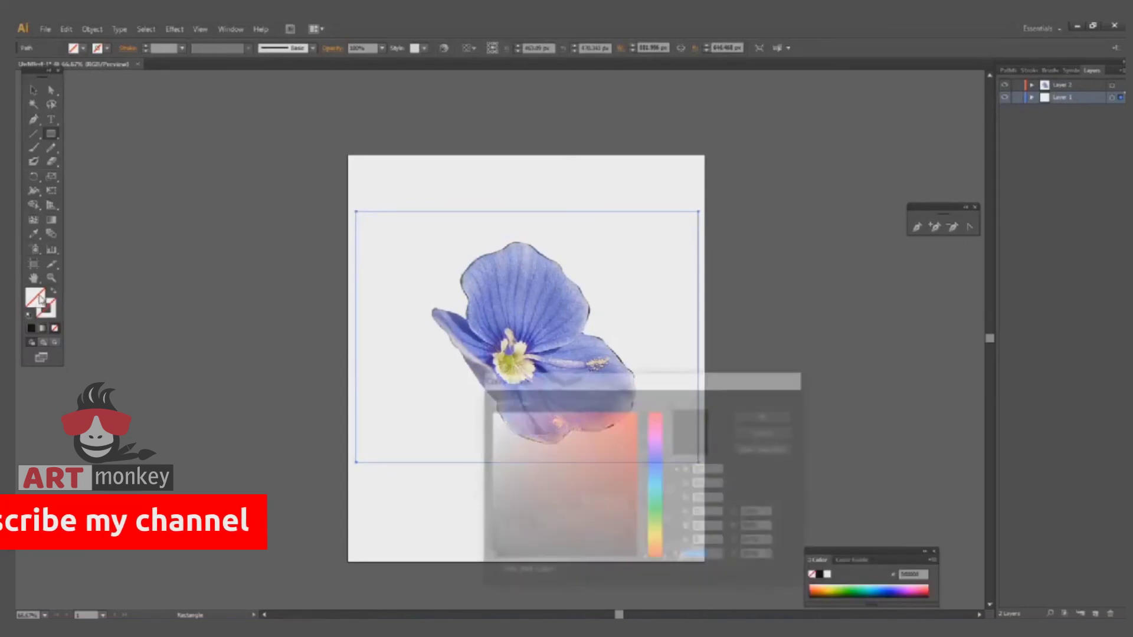
- Give the background rectangle a bright orange-red fill, then deselect it
click(636, 413)
click(767, 416)
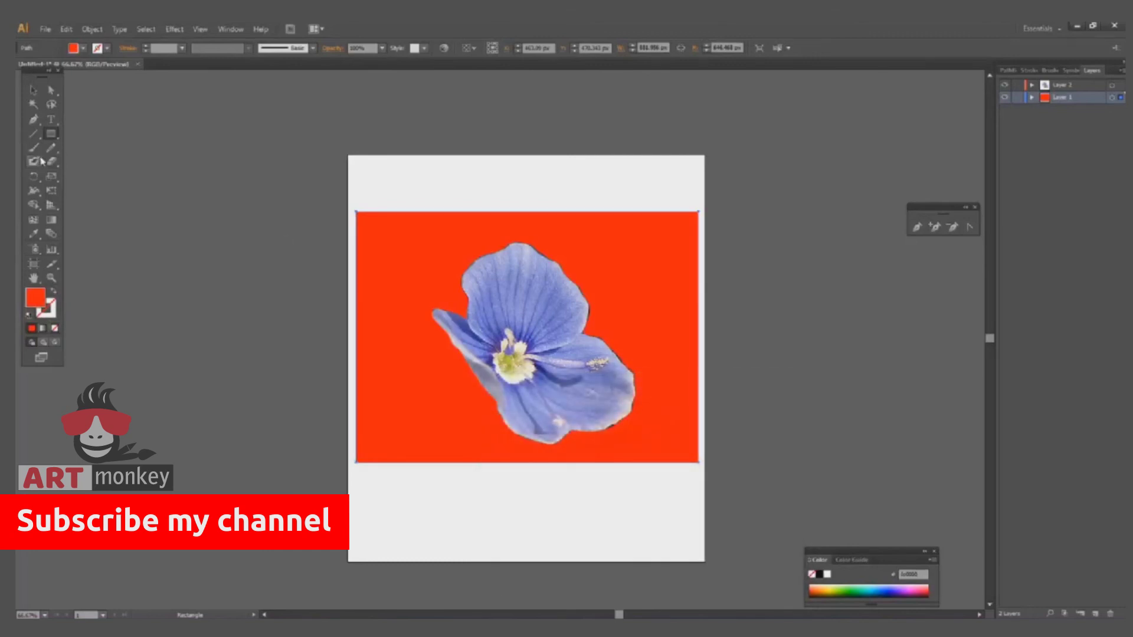
click(33, 90)
click(166, 150)
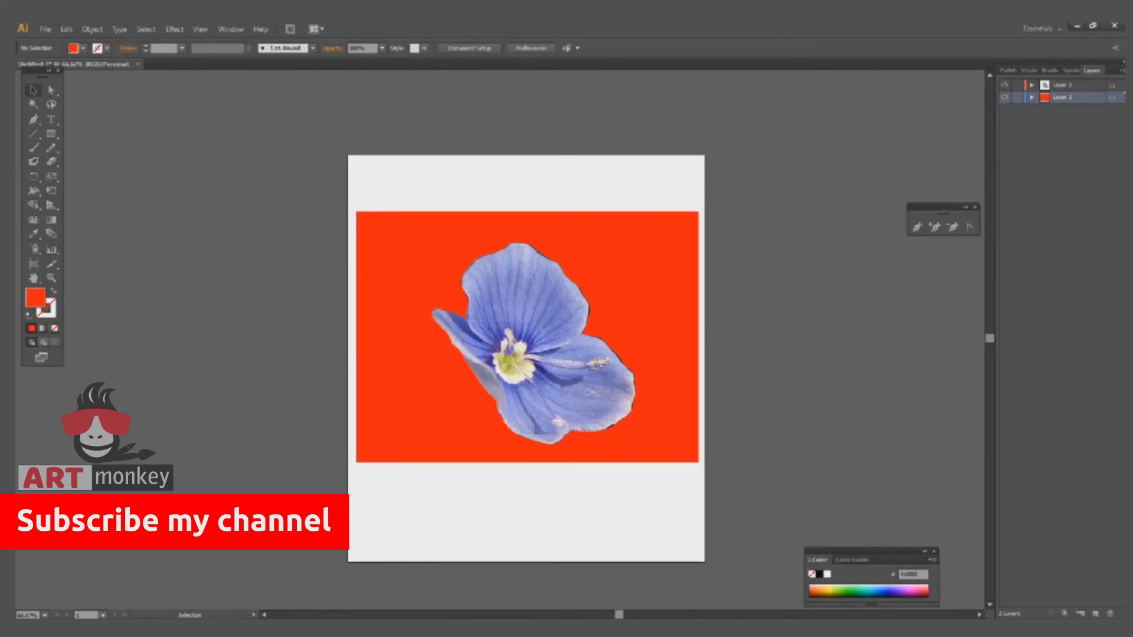
key(Tab)
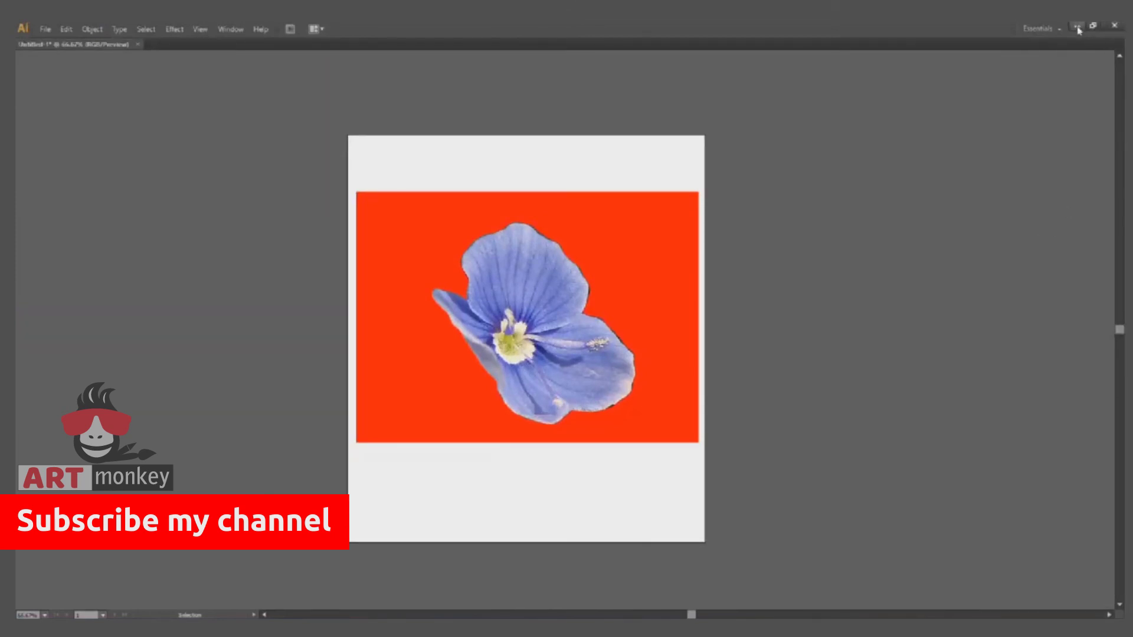
key(Tab)
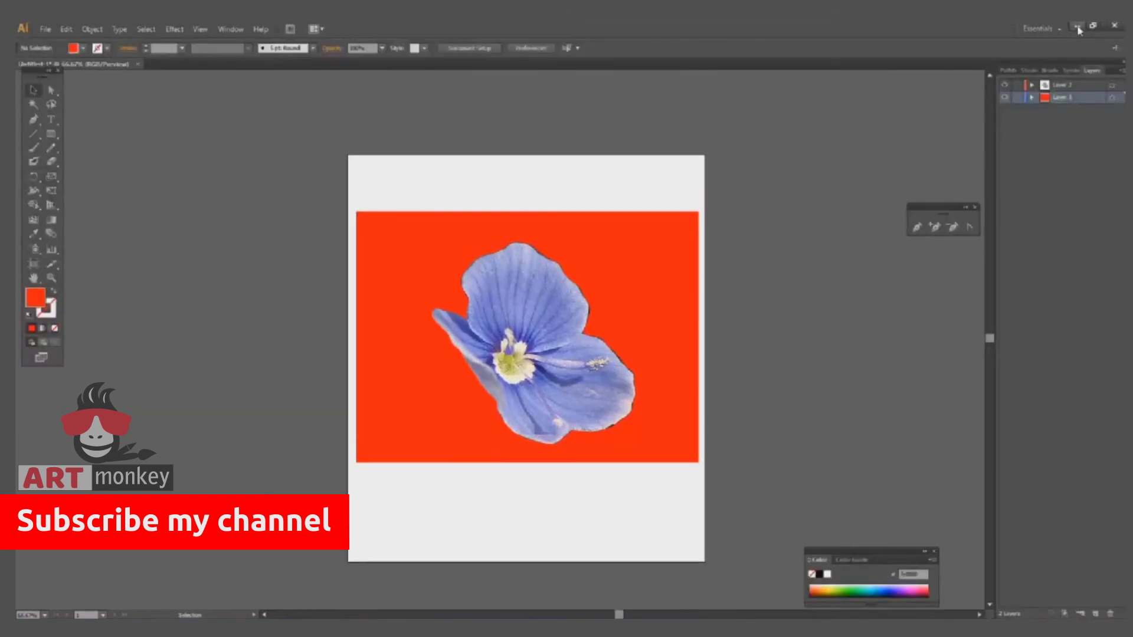